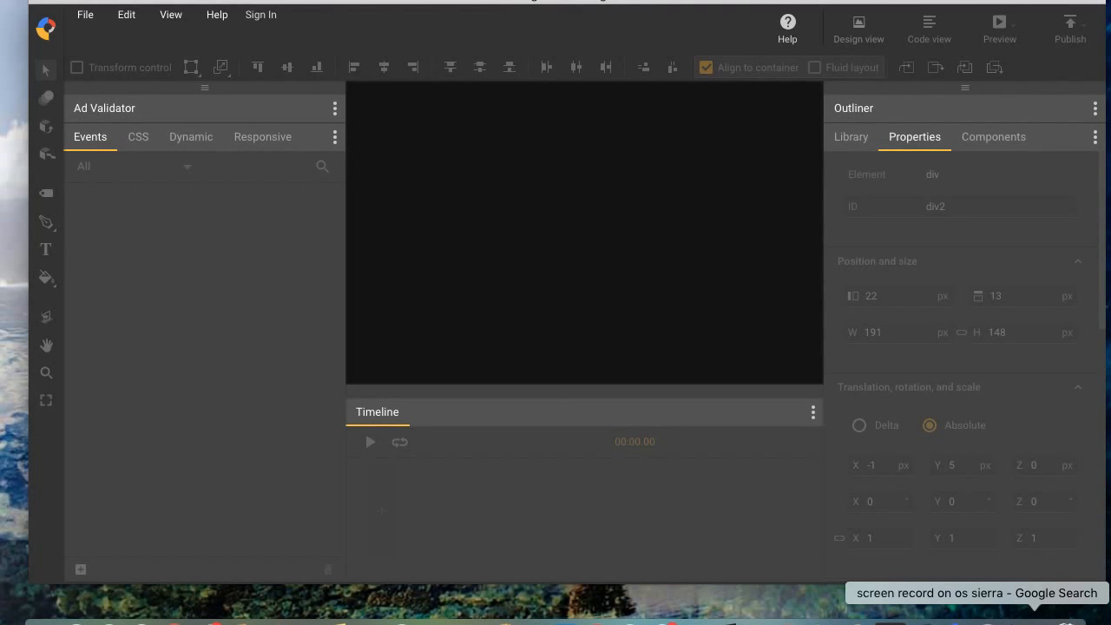
- Create a new blank banner file named demo1 at 300 x 250 for the Display & Video 360 environment
{"action": "left_click_drag", "start_coordinate": [703, 5], "coordinate": [692, 4]}
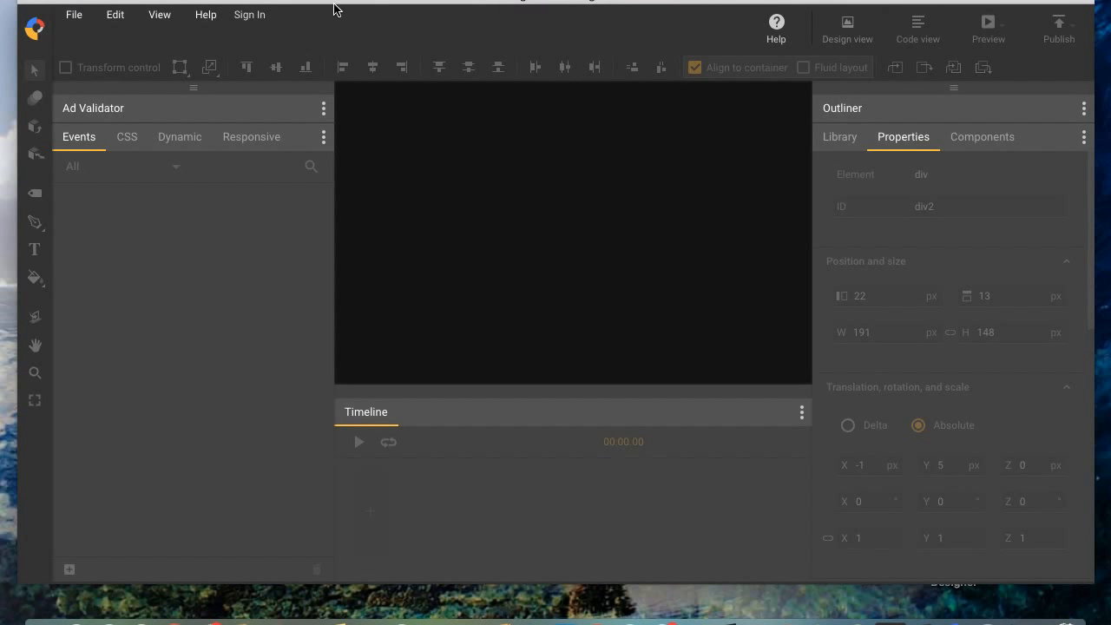
{"action": "left_click", "coordinate": [74, 15]}
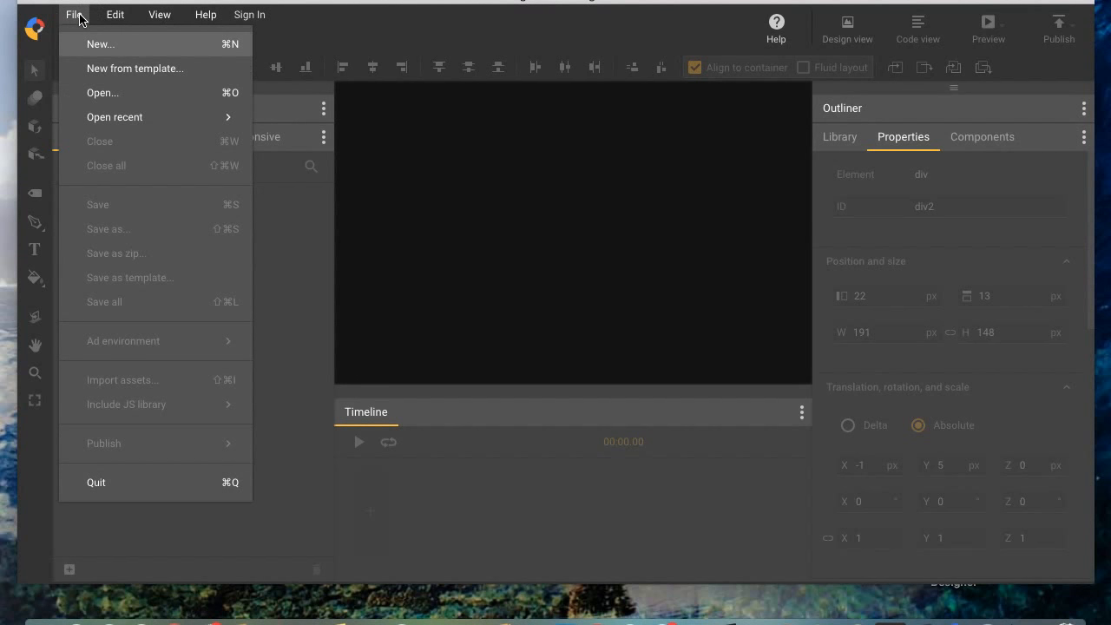
{"action": "left_click", "coordinate": [117, 50]}
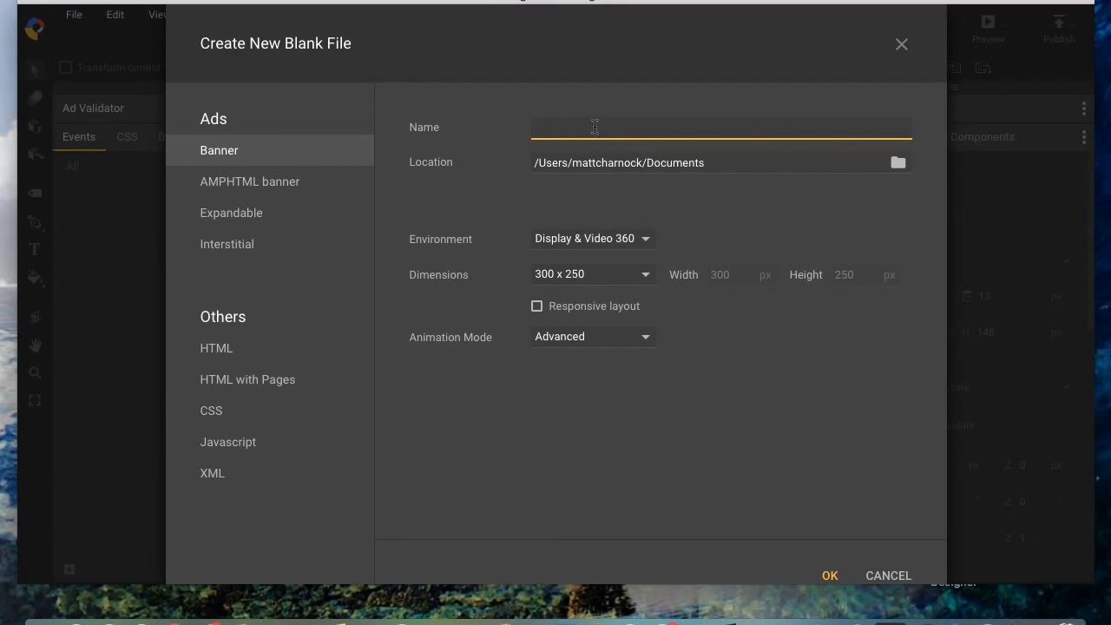
{"action": "type", "text": "demo1"}
{"action": "left_click", "coordinate": [839, 579]}
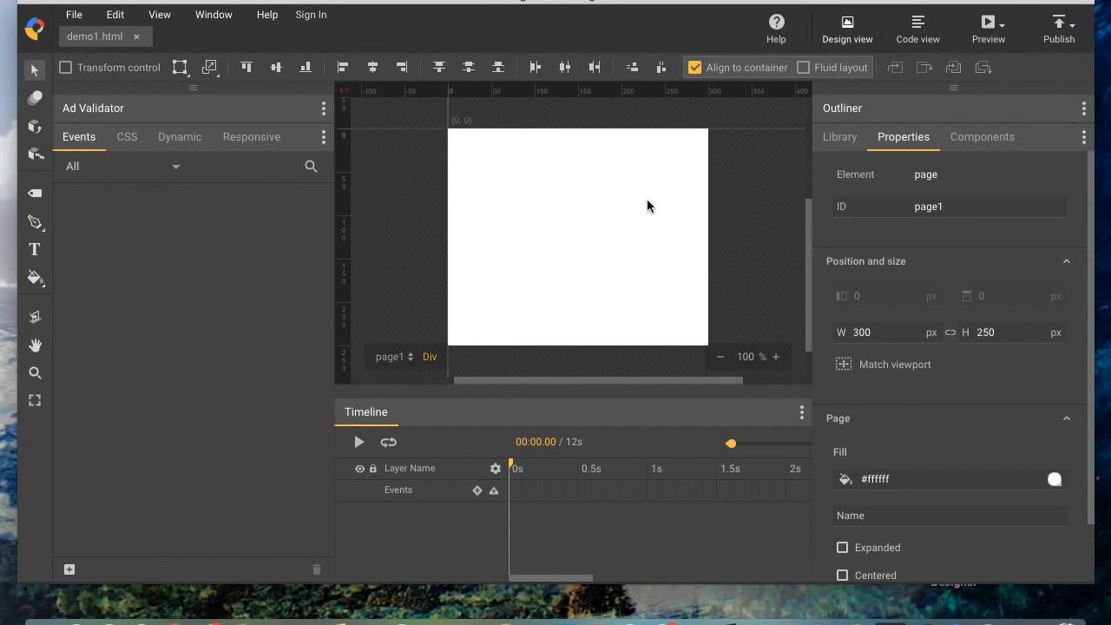
{"action": "left_click", "coordinate": [1011, 141]}
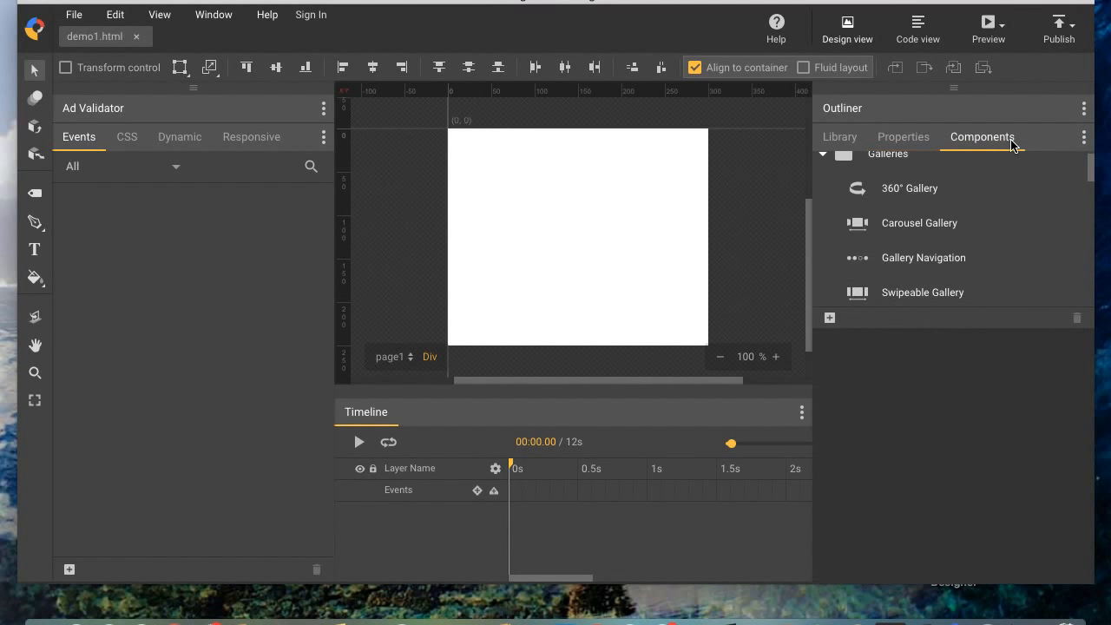
{"action": "left_click", "coordinate": [909, 137]}
{"action": "left_click", "coordinate": [845, 144]}
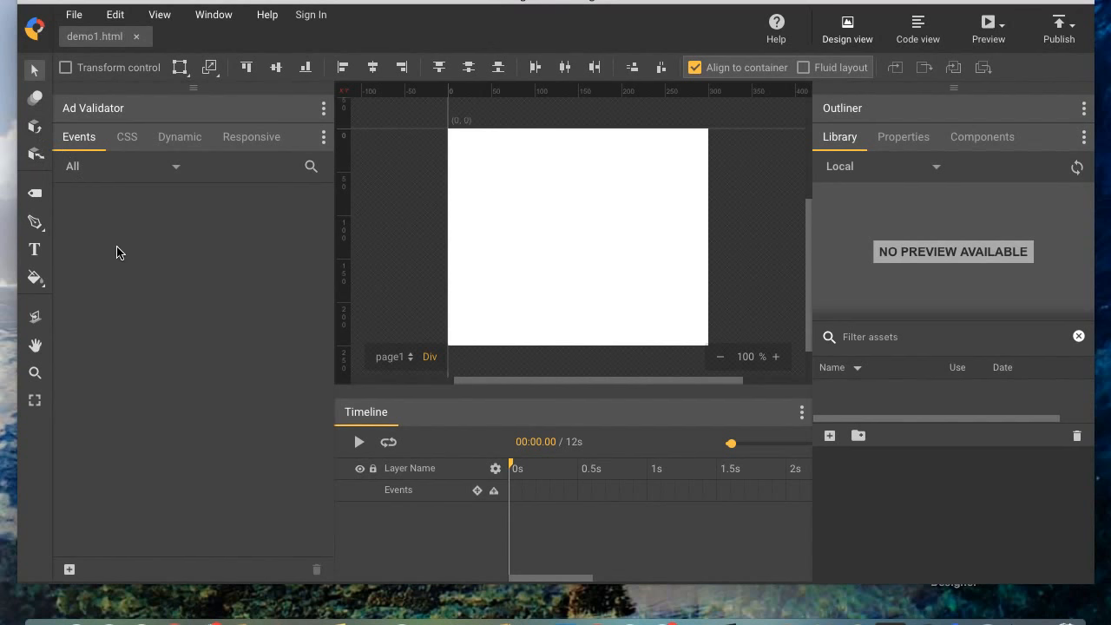
- Draw a pink div across the middle of the page and add a text box reading "Hello World!" inside it
{"action": "left_click", "coordinate": [35, 197]}
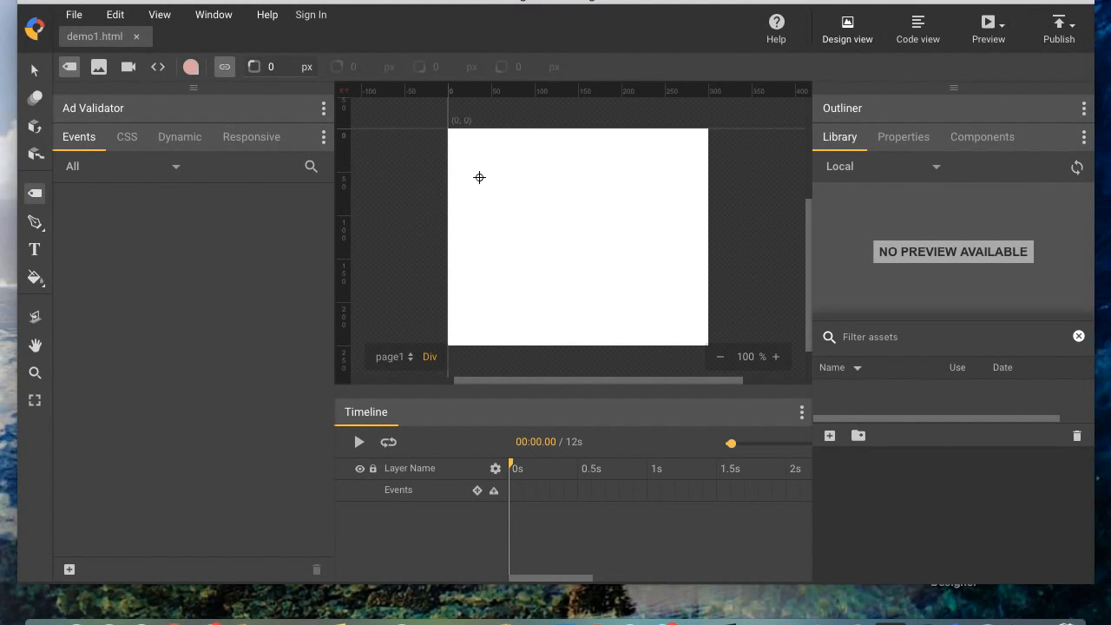
{"action": "left_click_drag", "start_coordinate": [478, 166], "coordinate": [684, 305]}
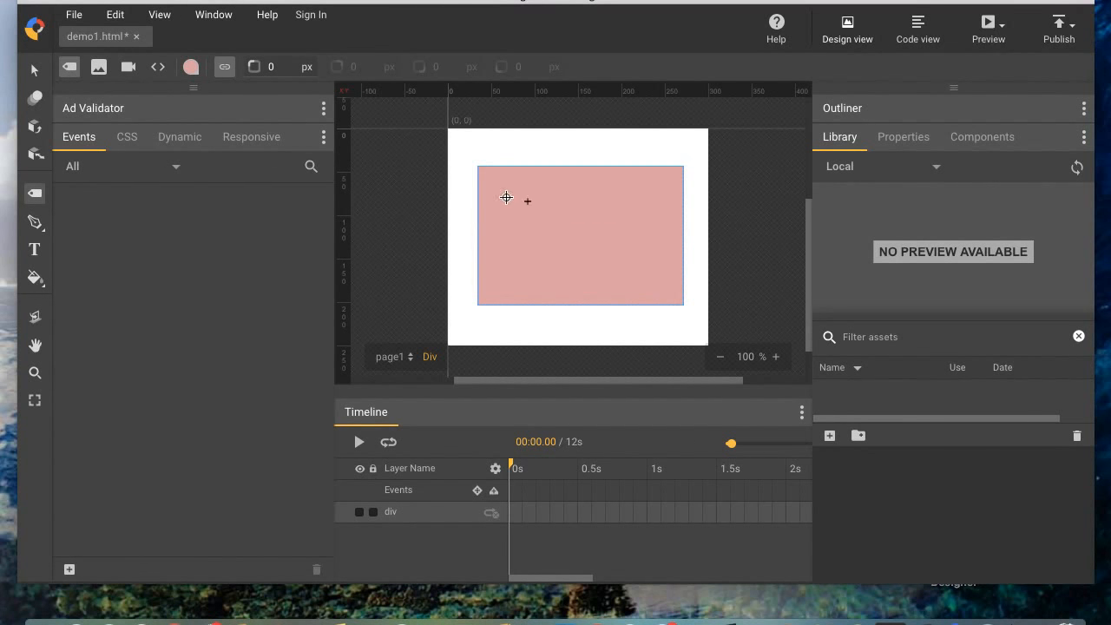
{"action": "left_click", "coordinate": [40, 225]}
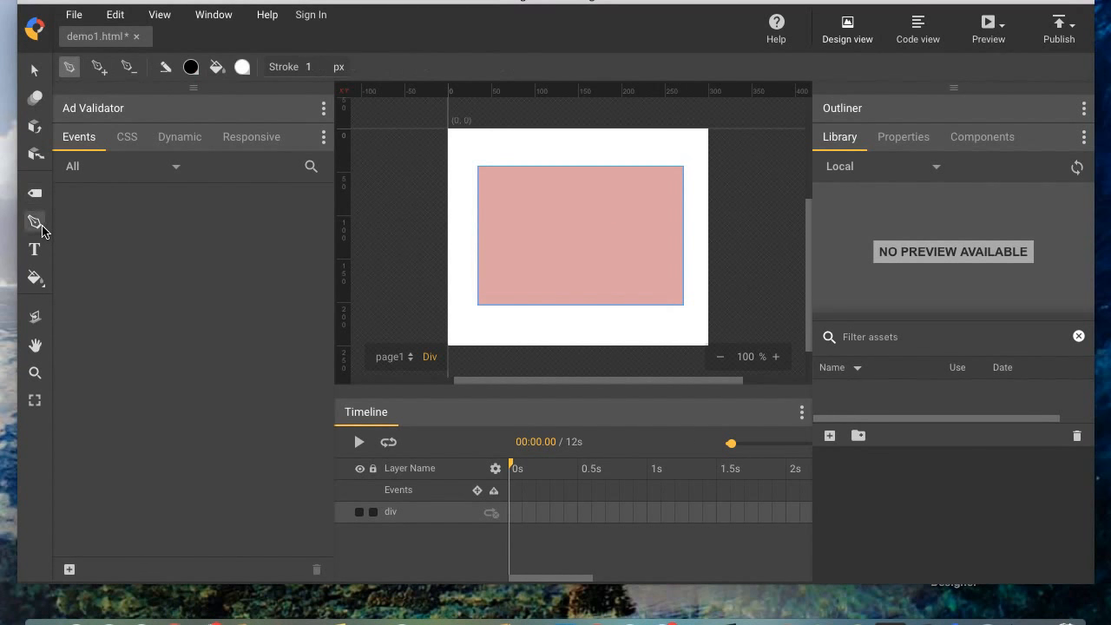
{"action": "left_click", "coordinate": [41, 252]}
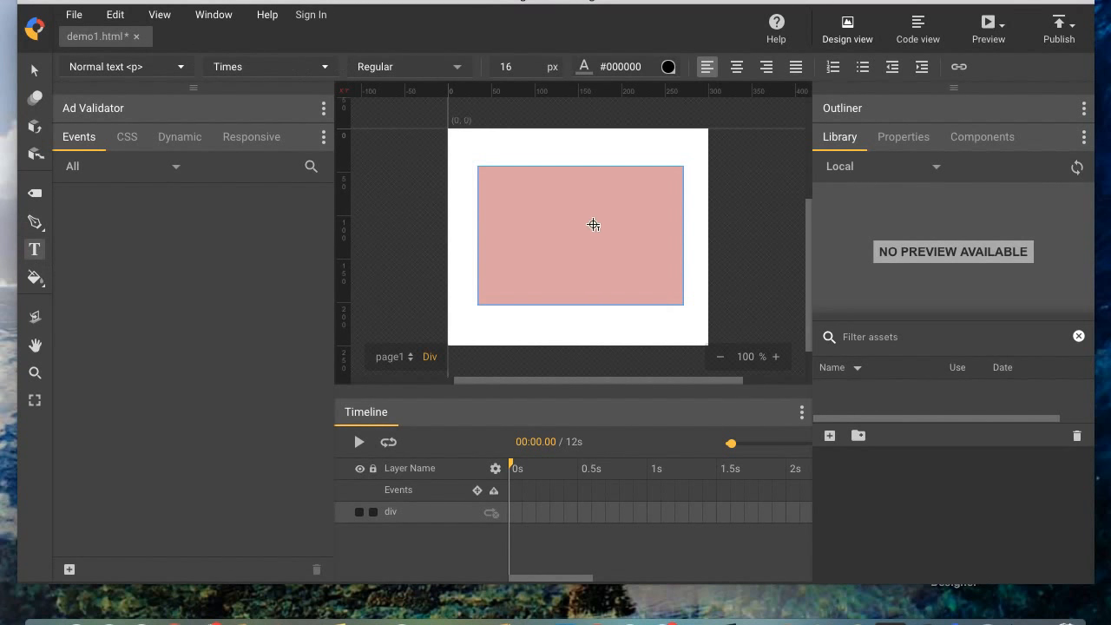
{"action": "left_click_drag", "start_coordinate": [523, 208], "coordinate": [630, 266]}
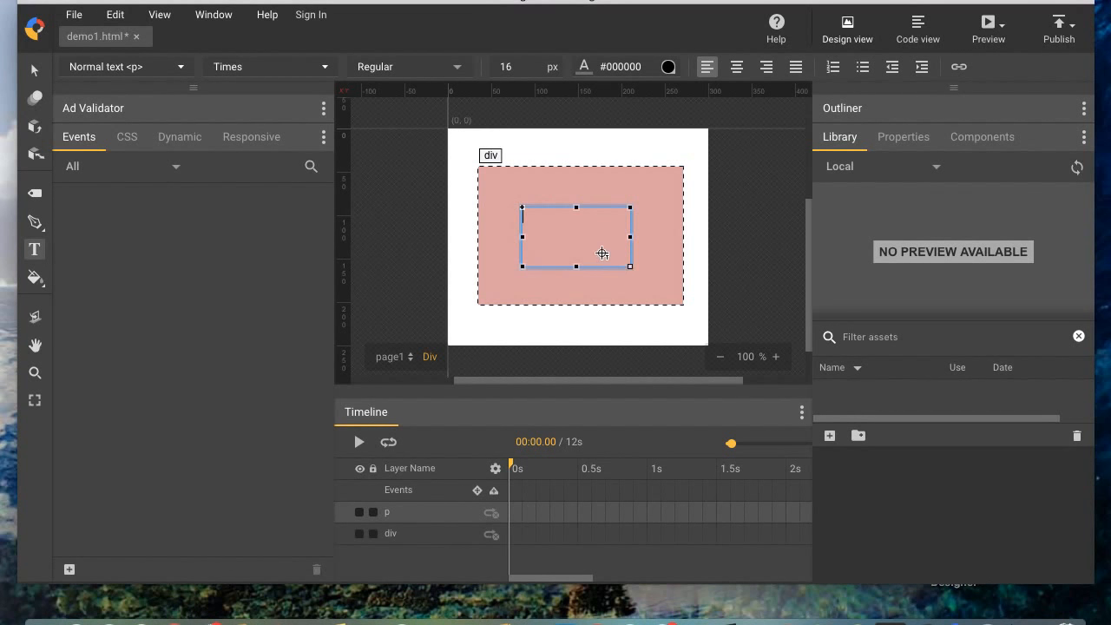
{"action": "type", "text": "Hello World!"}
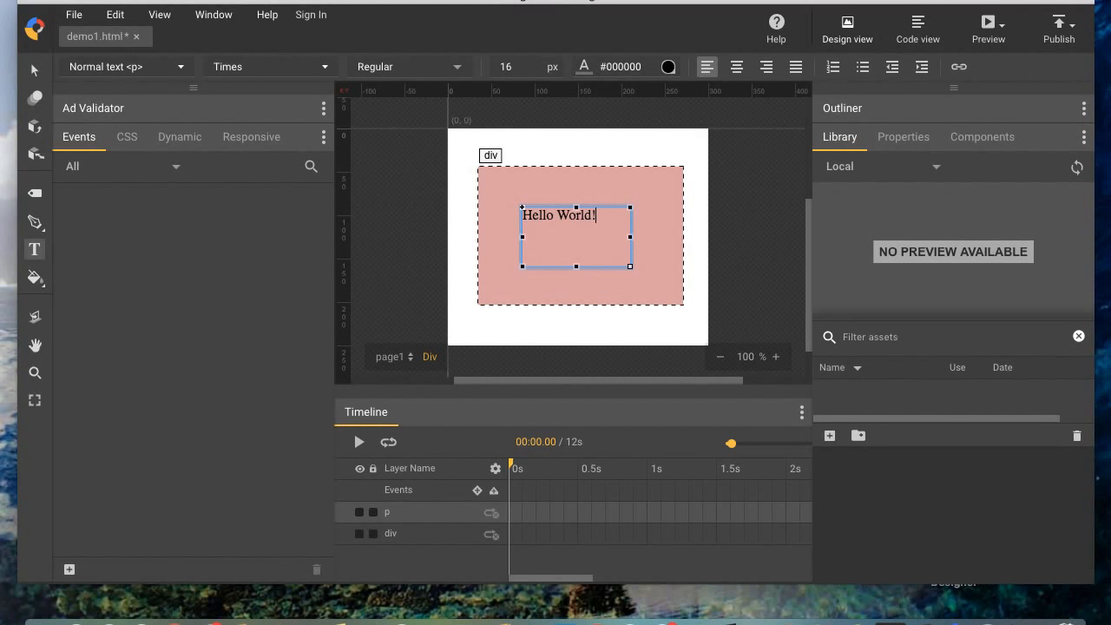
{"action": "left_click", "coordinate": [37, 259]}
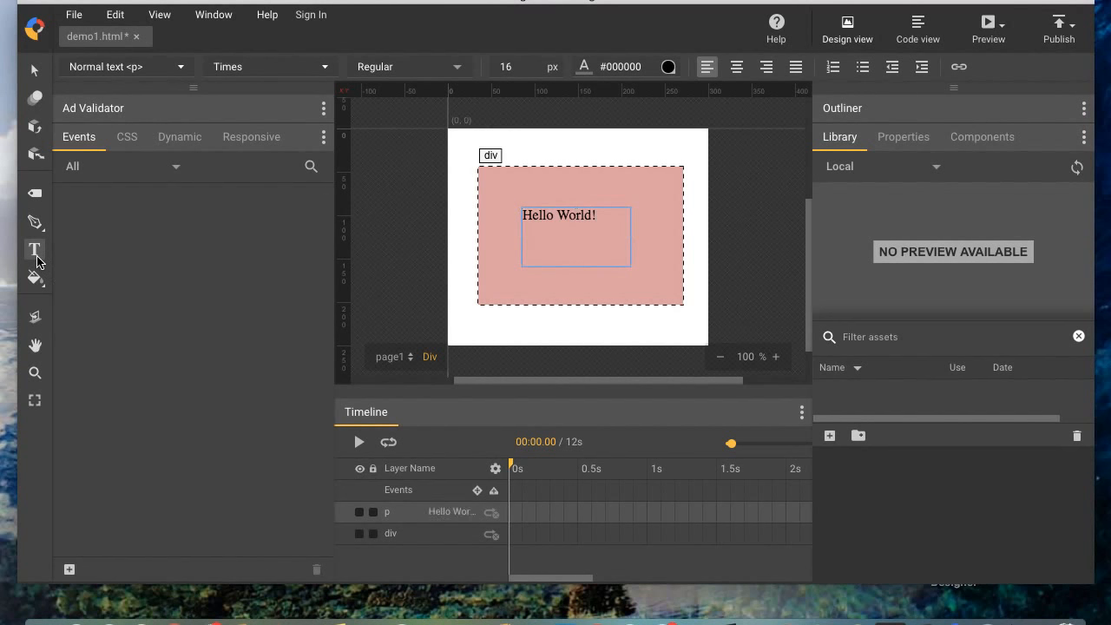
- Show the grid and rotate the 3D stage around the vertical axis until the page is nearly edge-on
{"action": "left_click", "coordinate": [39, 283]}
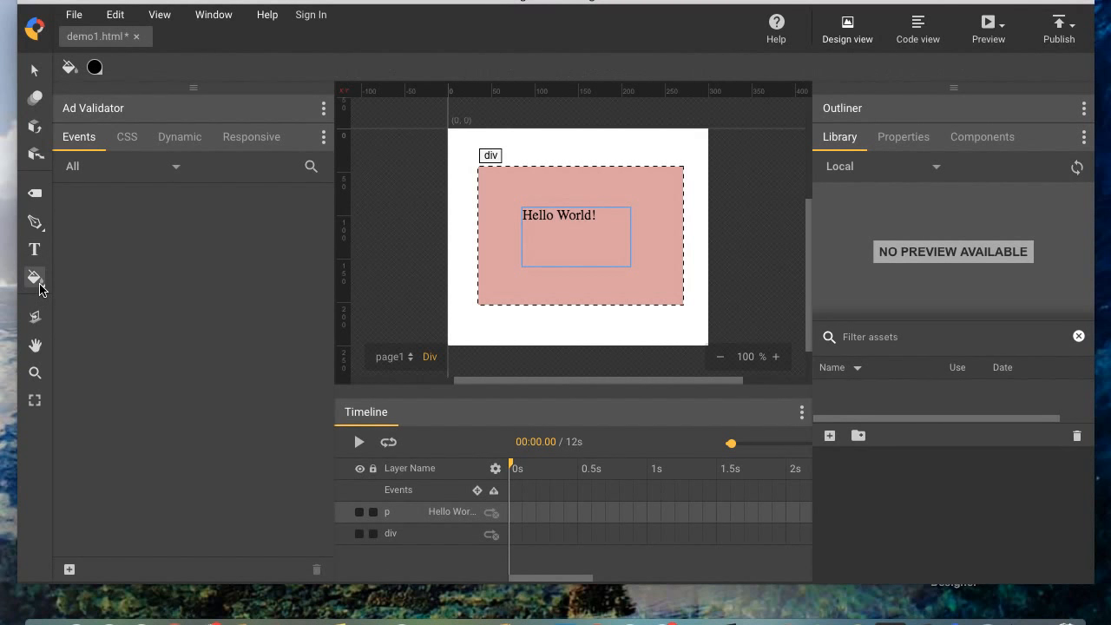
{"action": "left_click", "coordinate": [35, 318]}
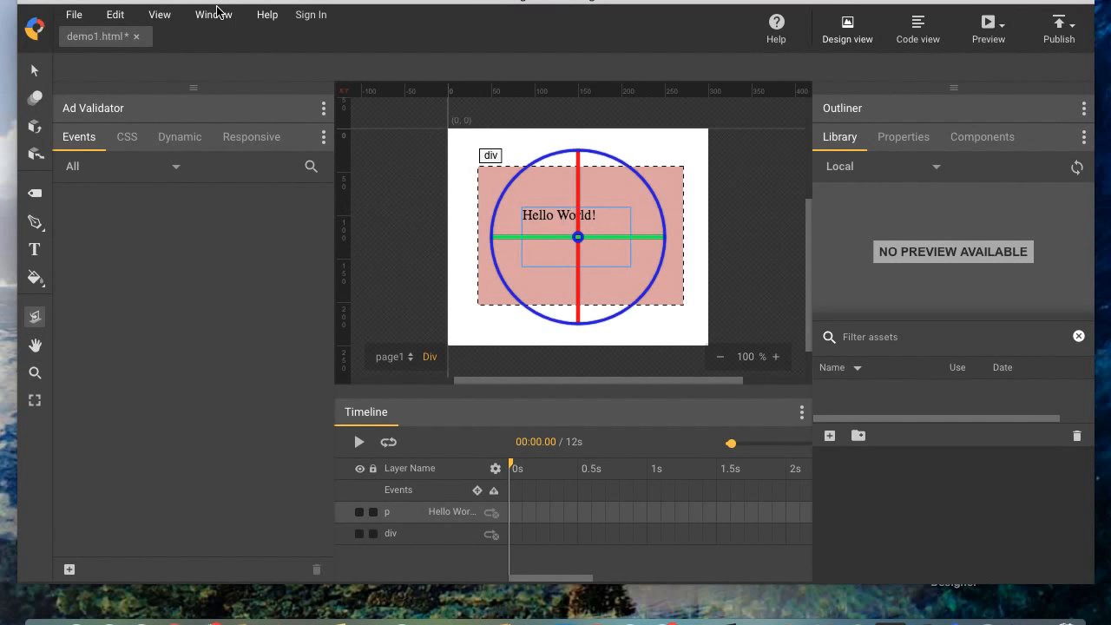
{"action": "left_click", "coordinate": [160, 15]}
{"action": "left_click", "coordinate": [224, 118]}
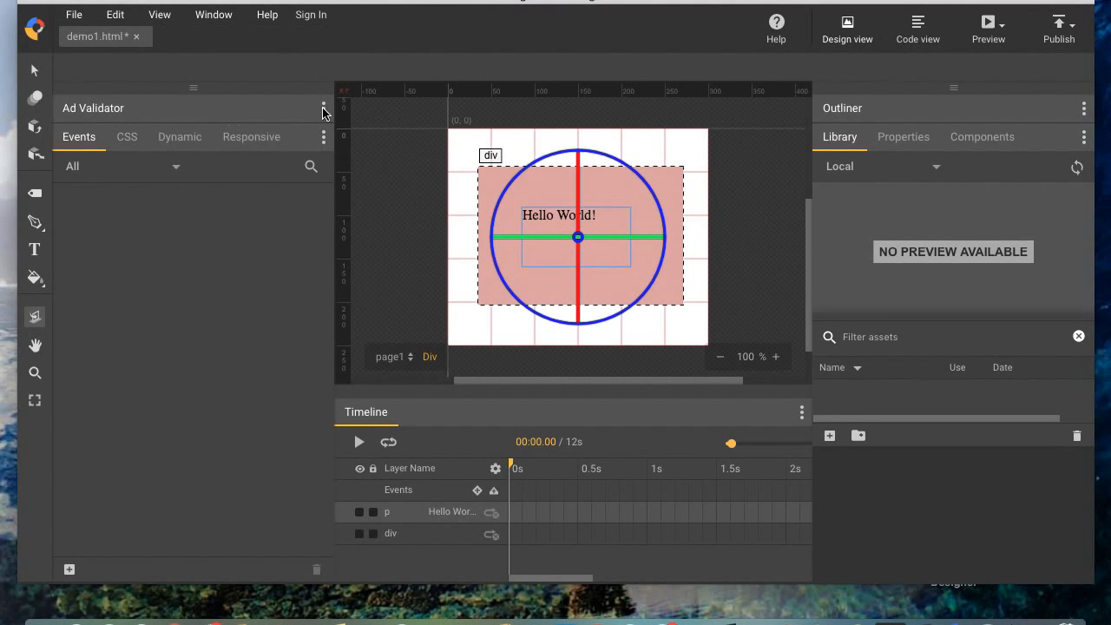
{"action": "left_click_drag", "start_coordinate": [645, 235], "coordinate": [566, 252]}
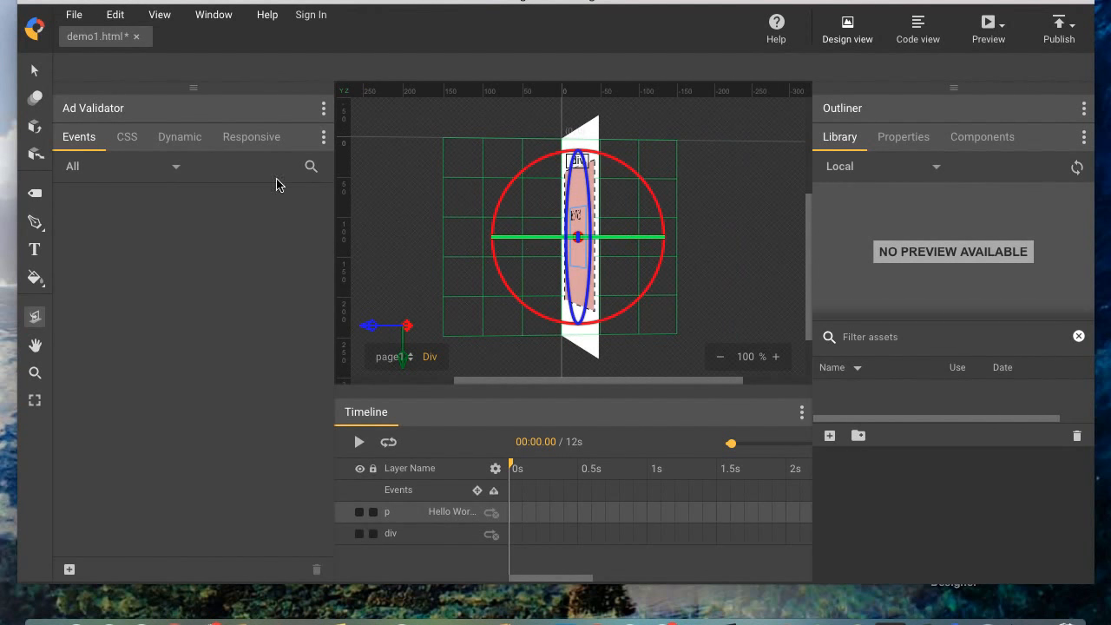
- Draw a second div on the grid plane perpendicular to the page and rotate the stage to see it in perspective
{"action": "left_click", "coordinate": [35, 192]}
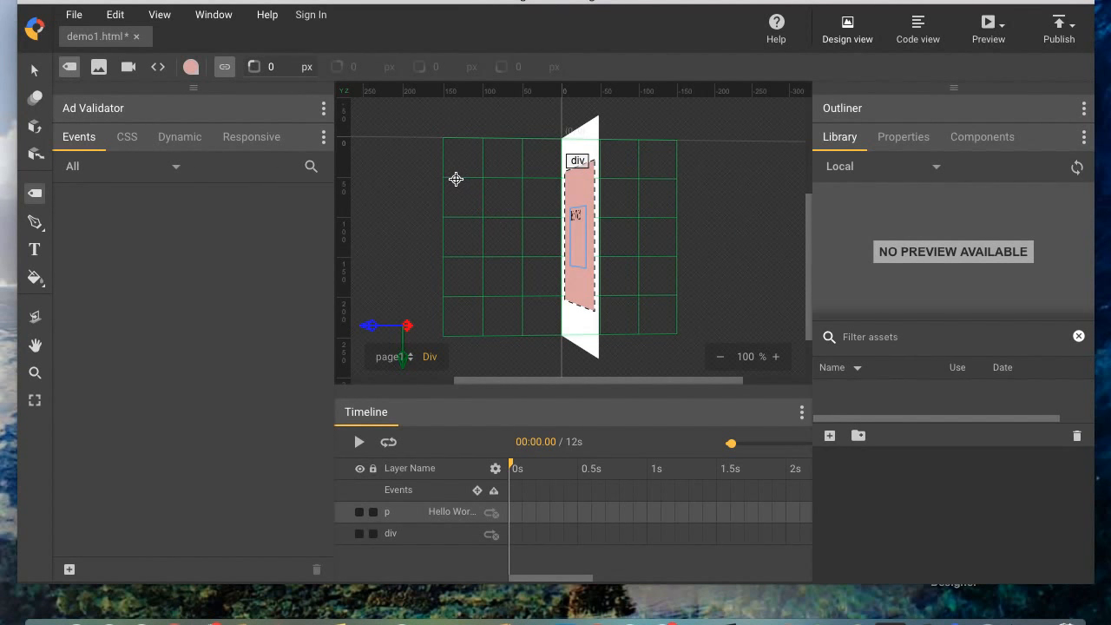
{"action": "left_click_drag", "start_coordinate": [456, 179], "coordinate": [545, 295]}
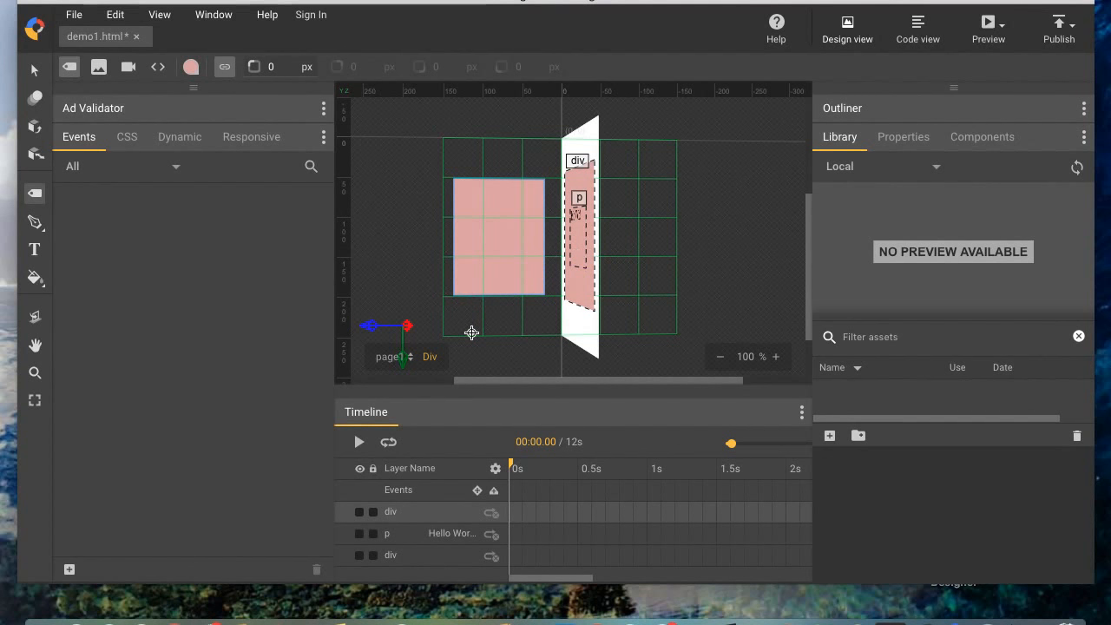
{"action": "left_click", "coordinate": [35, 316]}
{"action": "left_click_drag", "start_coordinate": [611, 243], "coordinate": [662, 241]}
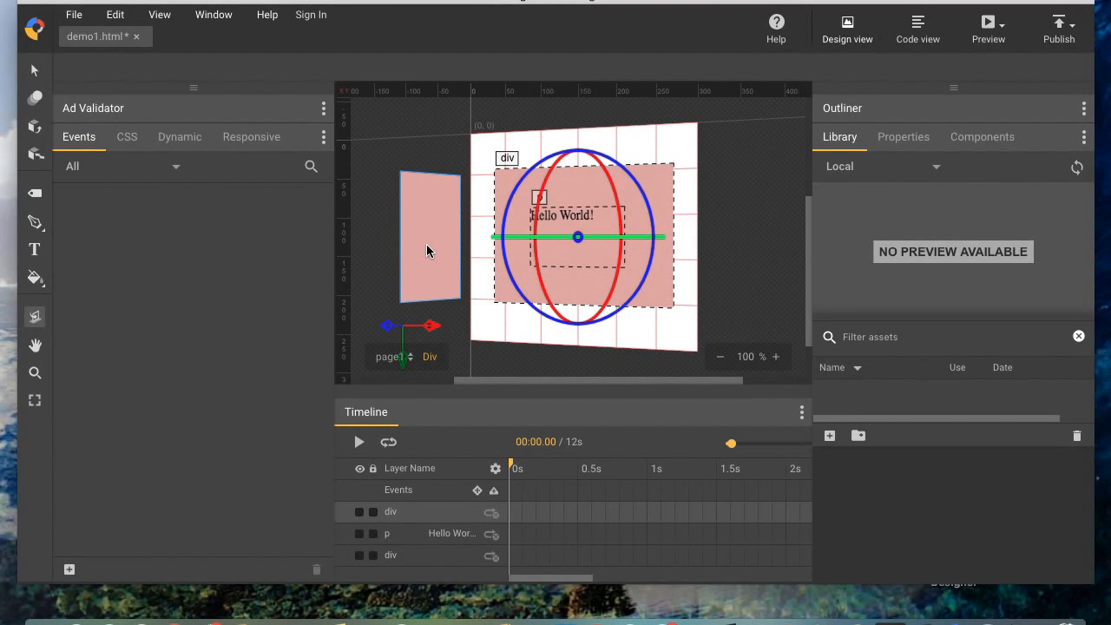
- Delete the second div and reset the 3D stage rotation to the front view
{"action": "key", "text": "Delete"}
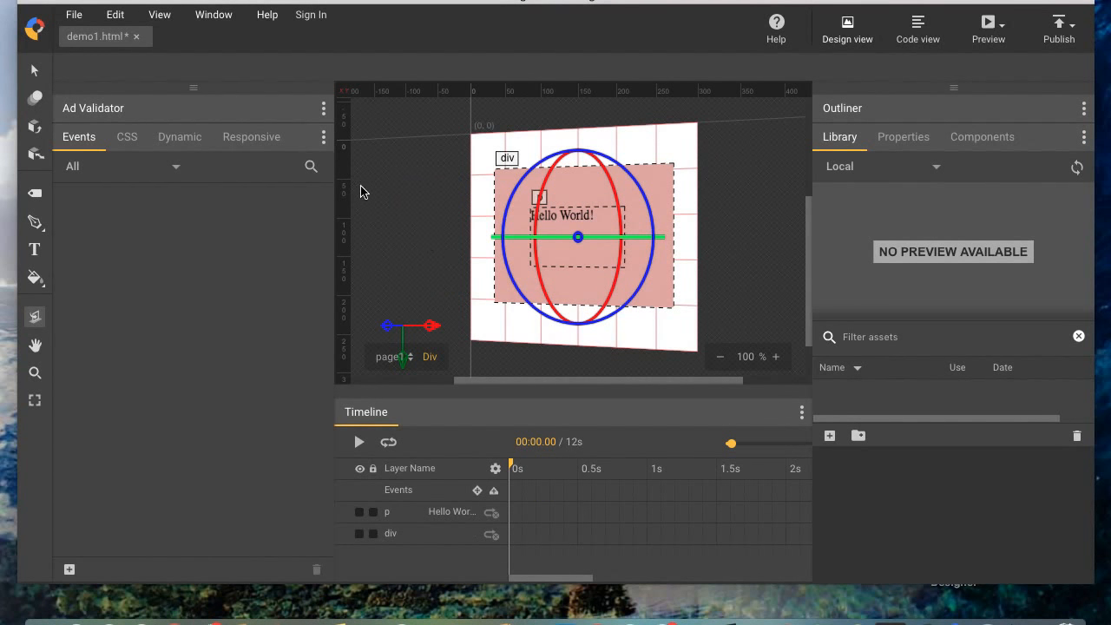
{"action": "double_click", "coordinate": [29, 324]}
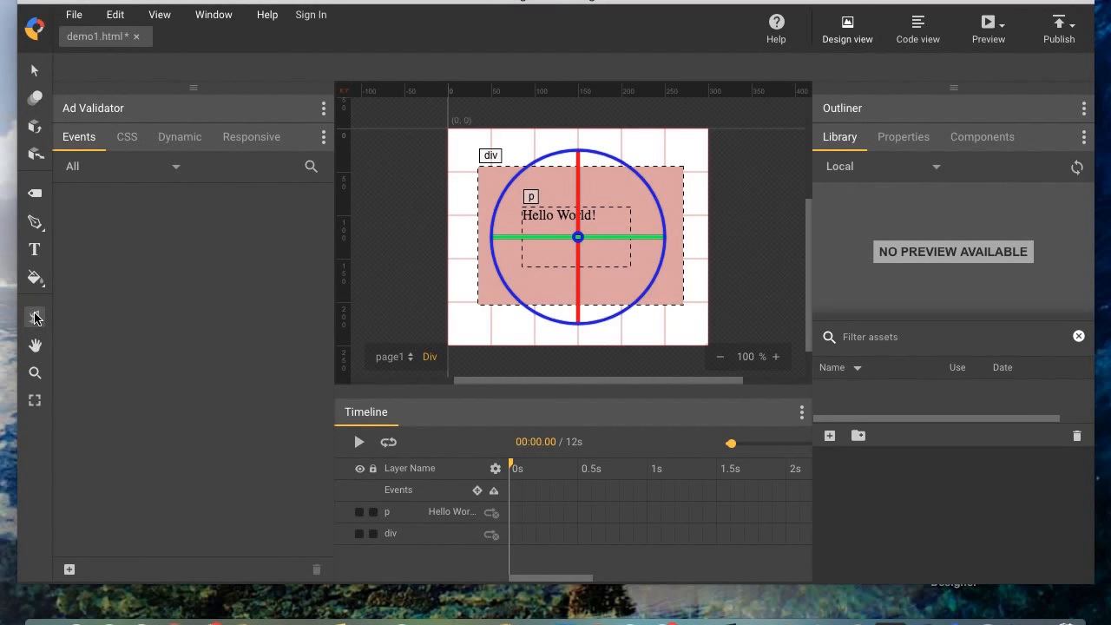
- Return to the Selection tool and hide the grid over the page
{"action": "left_click", "coordinate": [35, 346]}
{"action": "left_click_drag", "start_coordinate": [455, 256], "coordinate": [405, 221]}
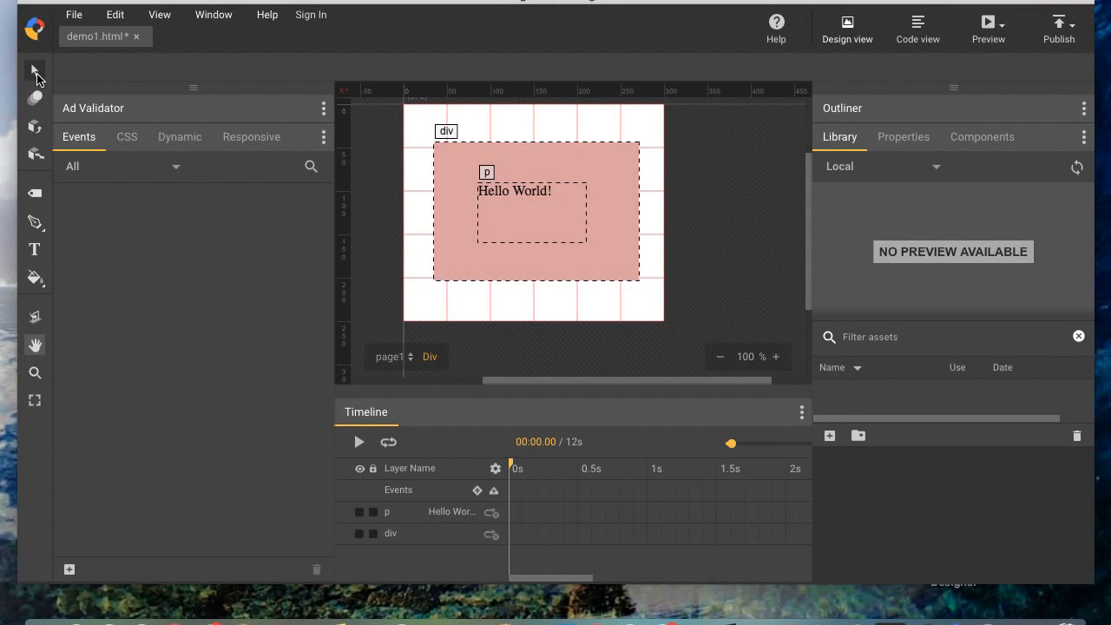
{"action": "left_click", "coordinate": [36, 77]}
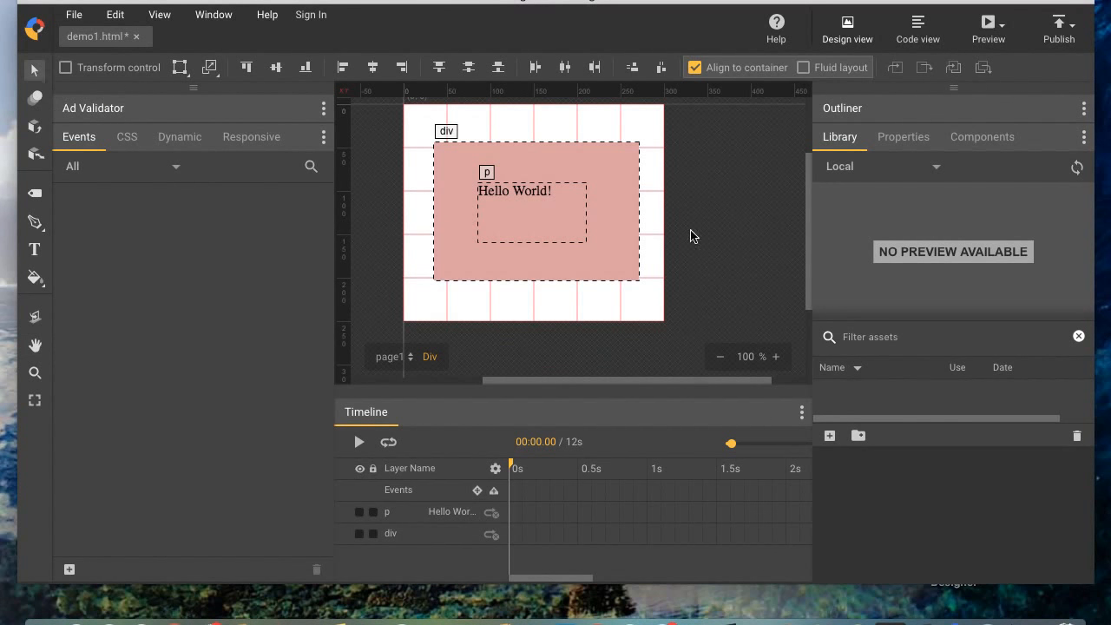
{"action": "left_click", "coordinate": [160, 15]}
{"action": "left_click", "coordinate": [208, 118]}
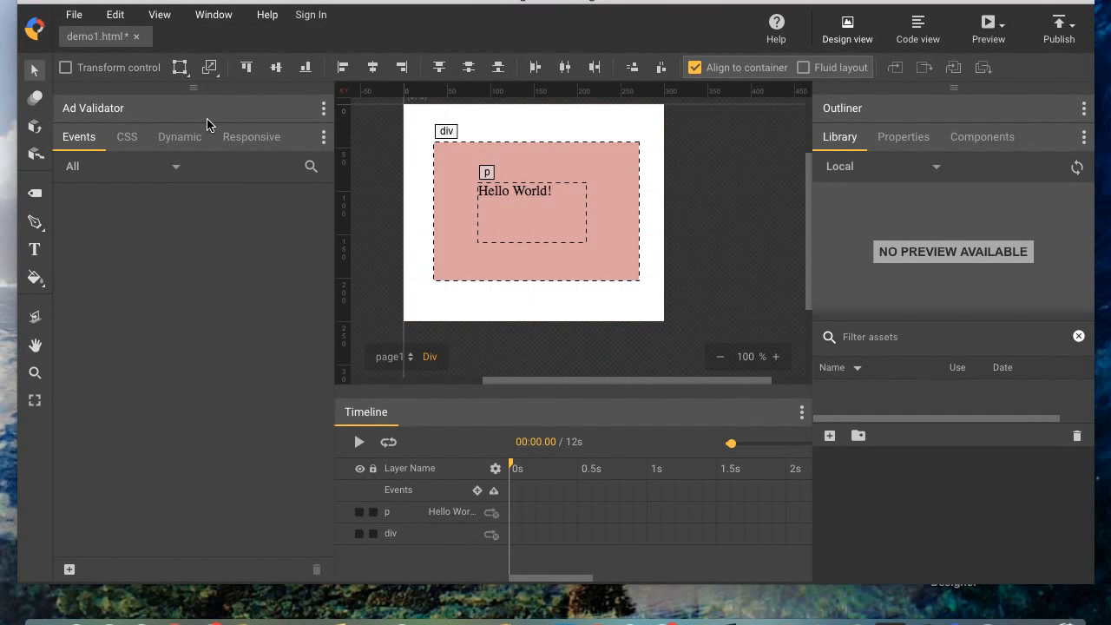
- Select the pink div, turn off Align to container, and try the top, middle, bottom and right alignments on it
{"action": "mouse_move", "coordinate": [553, 167]}
{"action": "left_mouse_down"}
{"action": "mouse_move", "coordinate": [529, 133]}
{"action": "mouse_move", "coordinate": [576, 173]}
{"action": "mouse_move", "coordinate": [538, 169]}
{"action": "mouse_move", "coordinate": [526, 153]}
{"action": "mouse_move", "coordinate": [578, 185]}
{"action": "mouse_move", "coordinate": [556, 177]}
{"action": "mouse_move", "coordinate": [550, 159]}
{"action": "mouse_move", "coordinate": [551, 175]}
{"action": "mouse_move", "coordinate": [553, 165]}
{"action": "left_mouse_up"}
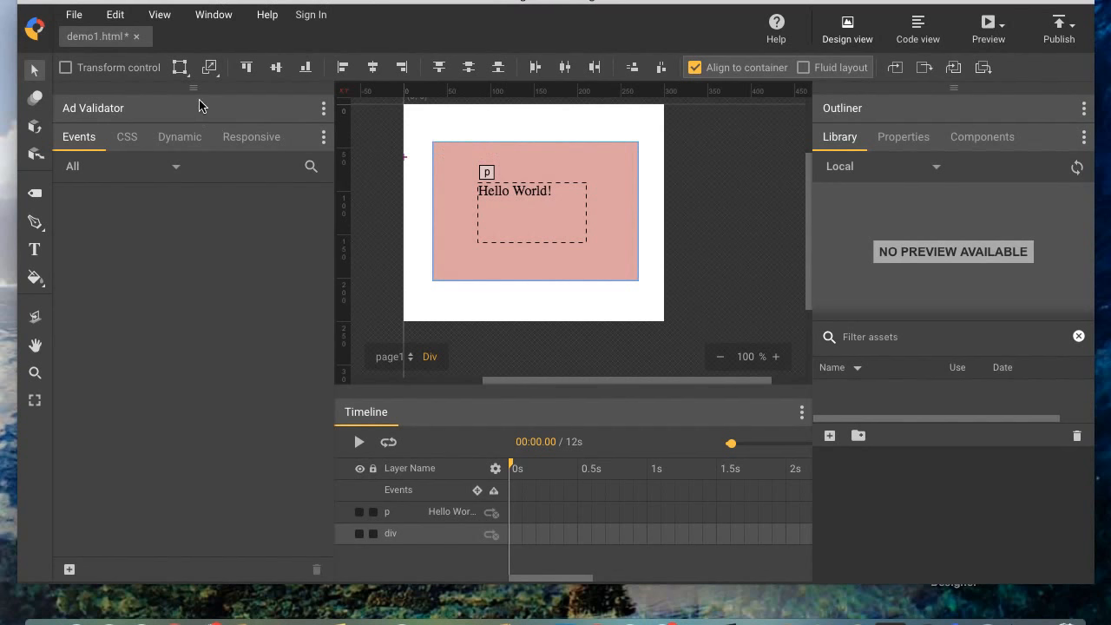
{"action": "left_click", "coordinate": [694, 68]}
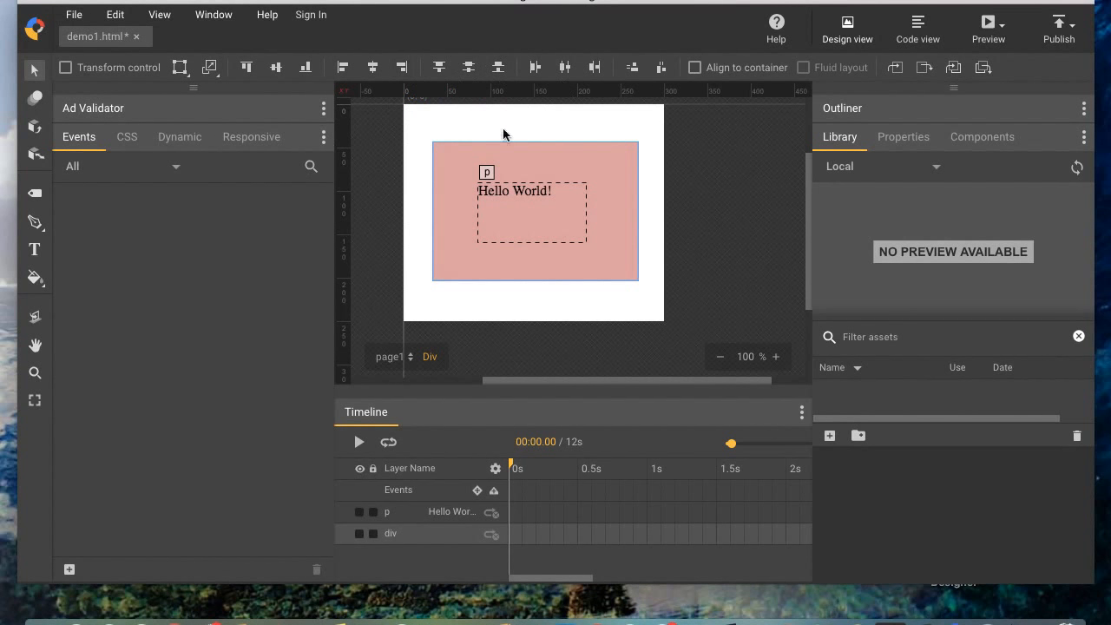
{"action": "left_click", "coordinate": [249, 78]}
{"action": "left_click", "coordinate": [276, 76]}
{"action": "left_click", "coordinate": [306, 75]}
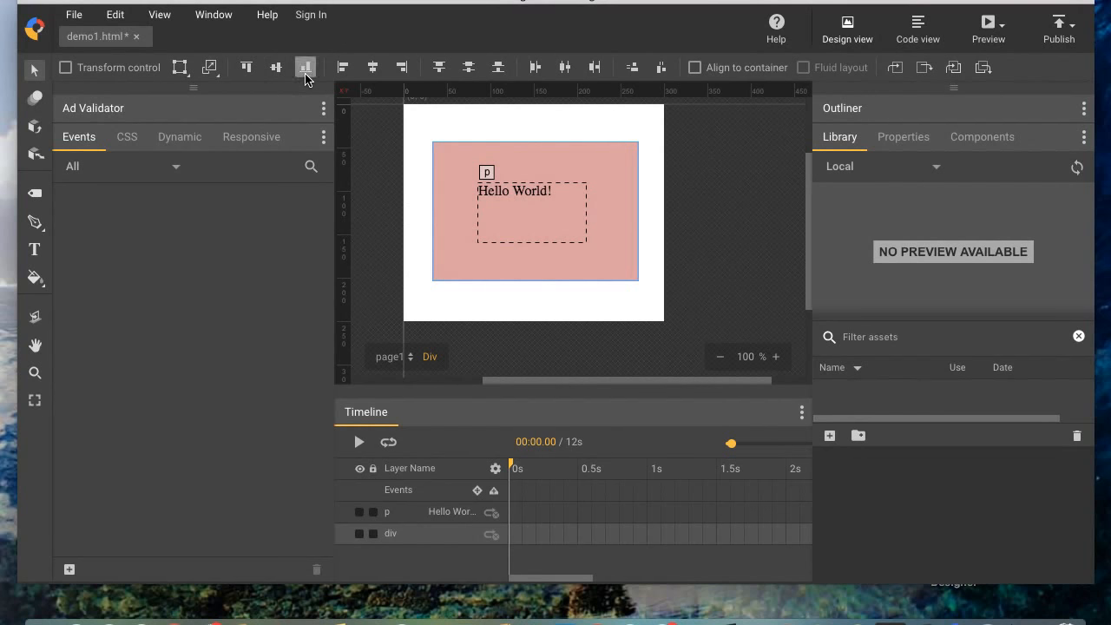
{"action": "left_click", "coordinate": [400, 73]}
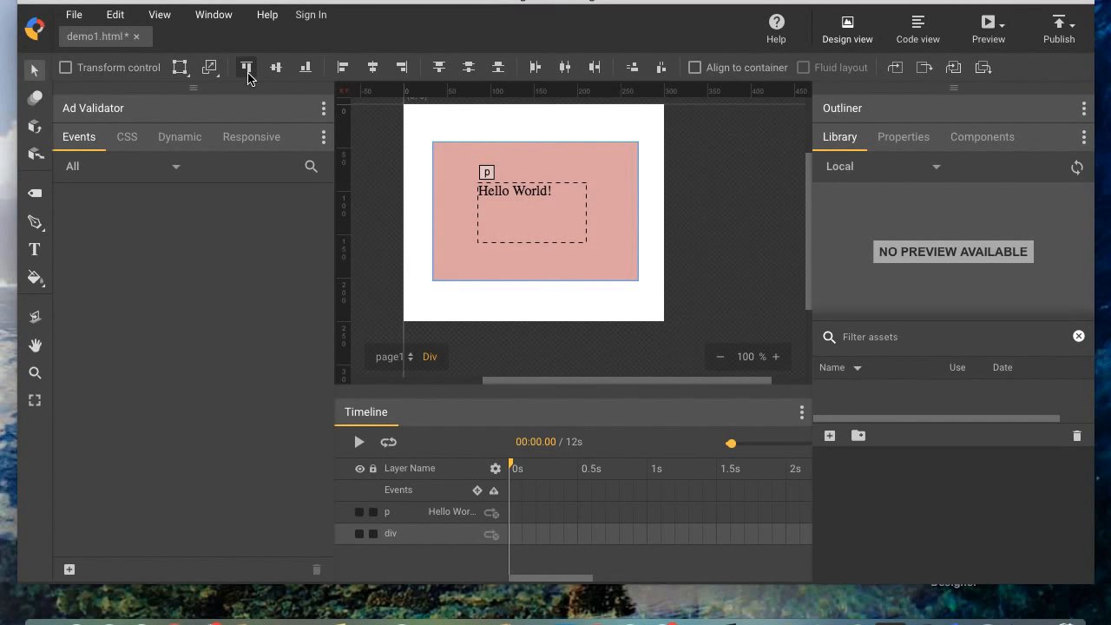
- Show the transform control on the pink div and hide it again
{"action": "left_click", "coordinate": [67, 69]}
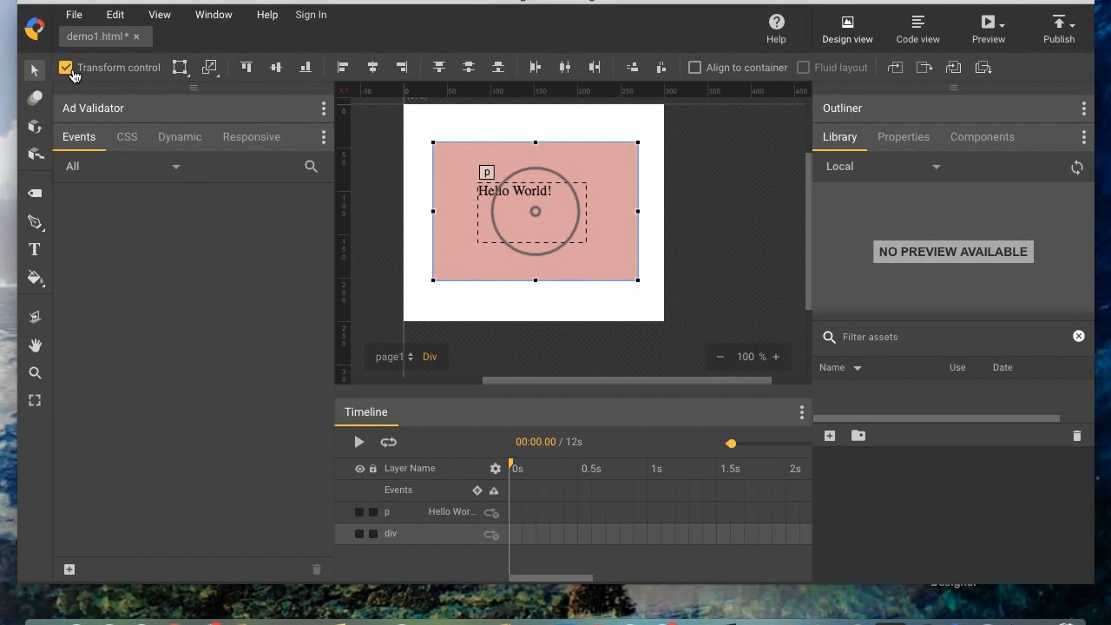
{"action": "left_click", "coordinate": [66, 68]}
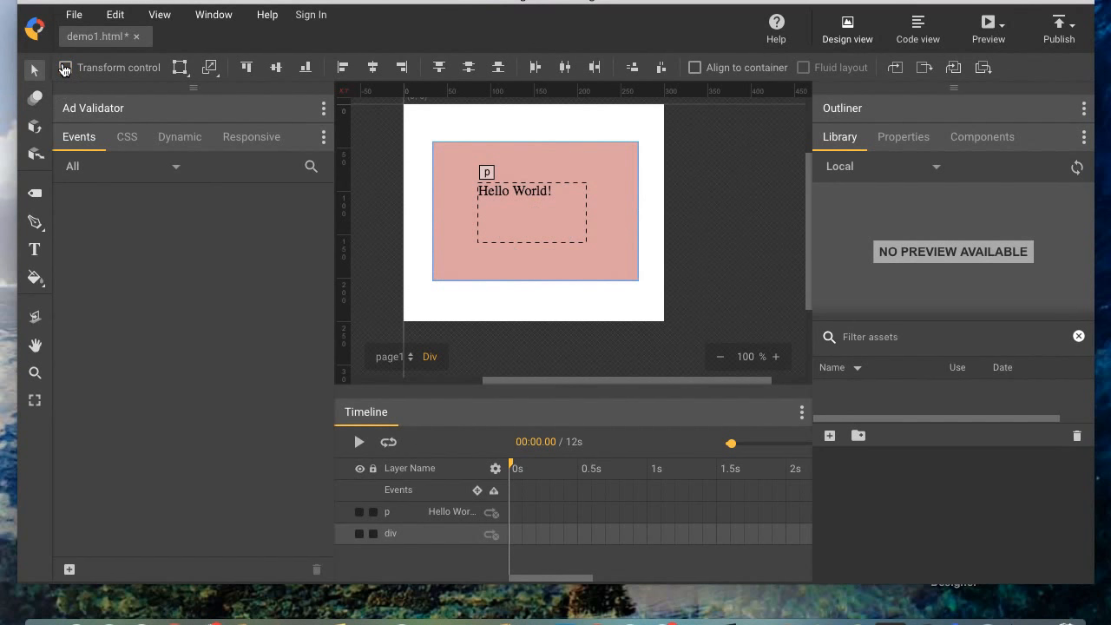
- Turn on Align to container and align the pink div in turn to the page's top, vertical middle, bottom and horizontal centre
{"action": "left_click", "coordinate": [695, 68]}
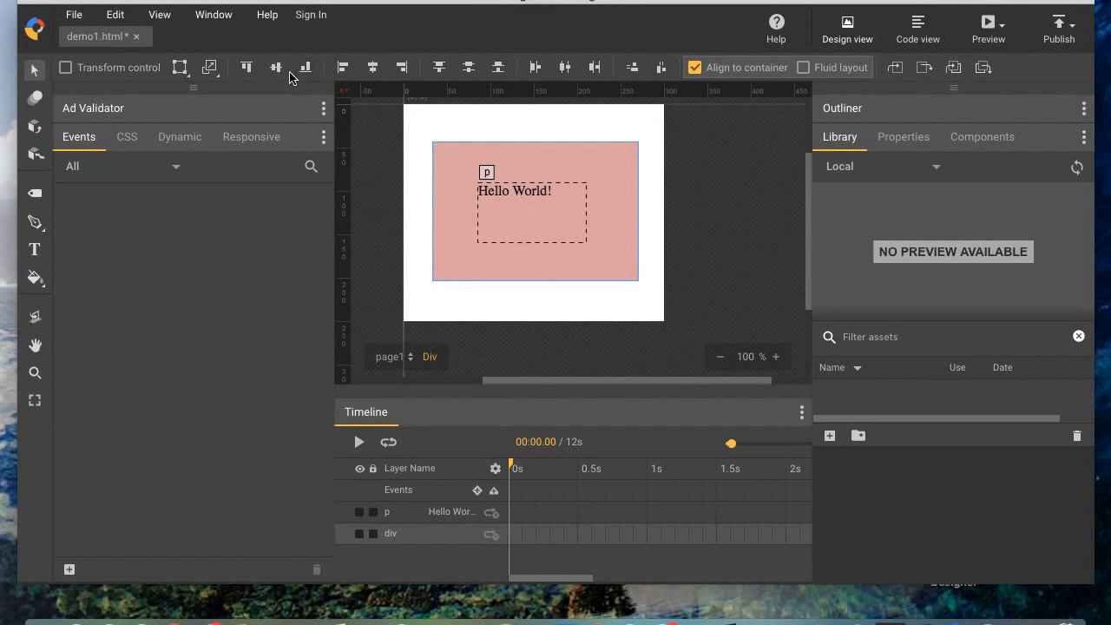
{"action": "left_click", "coordinate": [249, 70]}
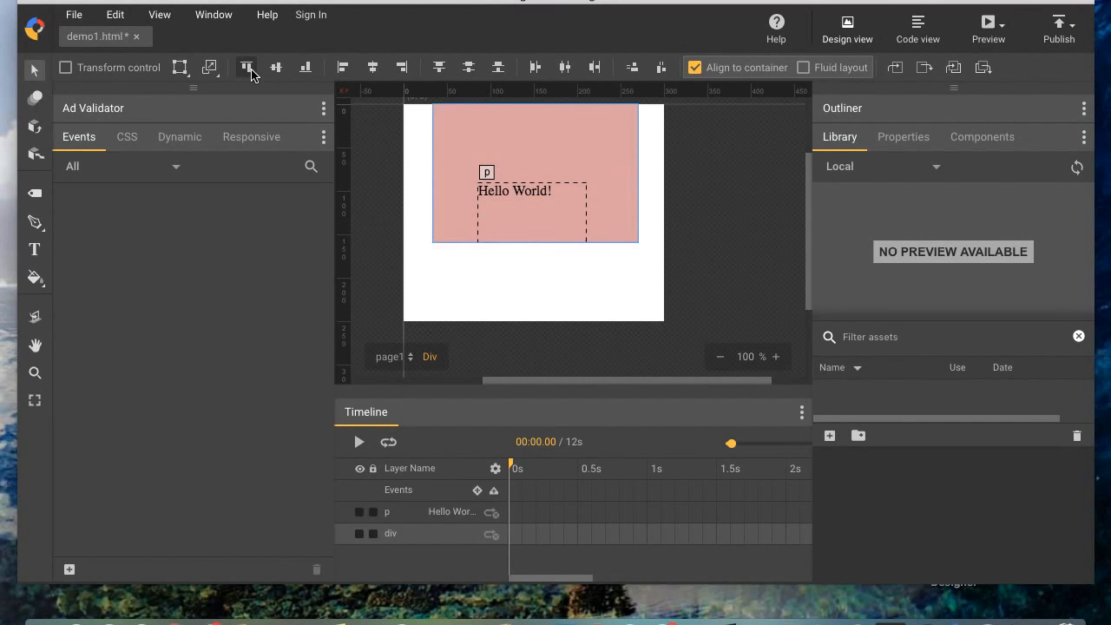
{"action": "left_click", "coordinate": [276, 69]}
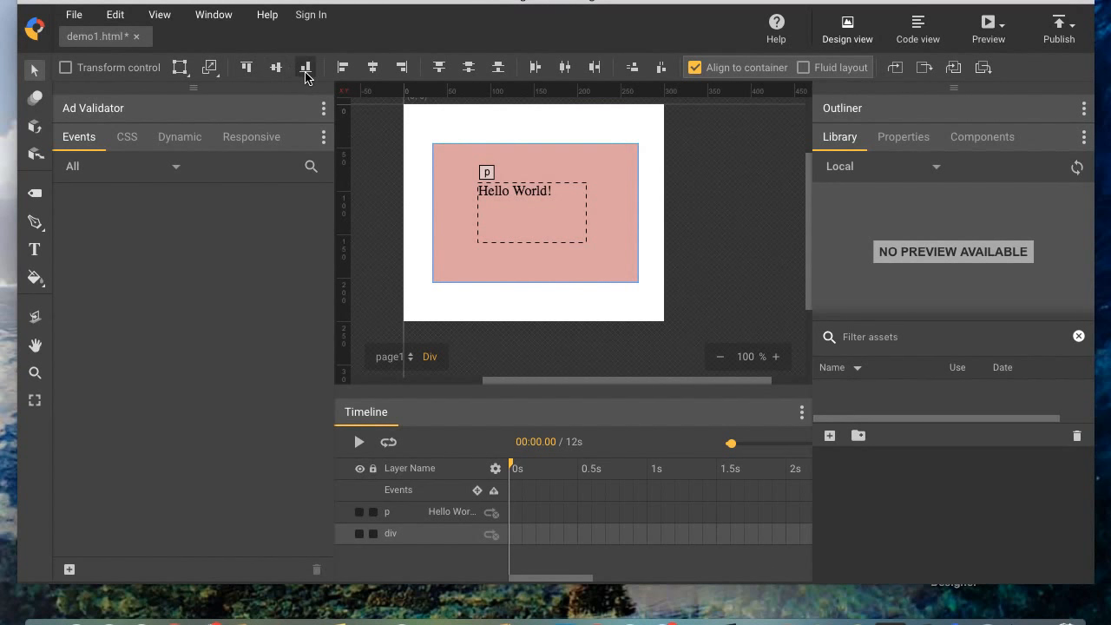
{"action": "left_click", "coordinate": [305, 69]}
{"action": "left_click", "coordinate": [370, 70]}
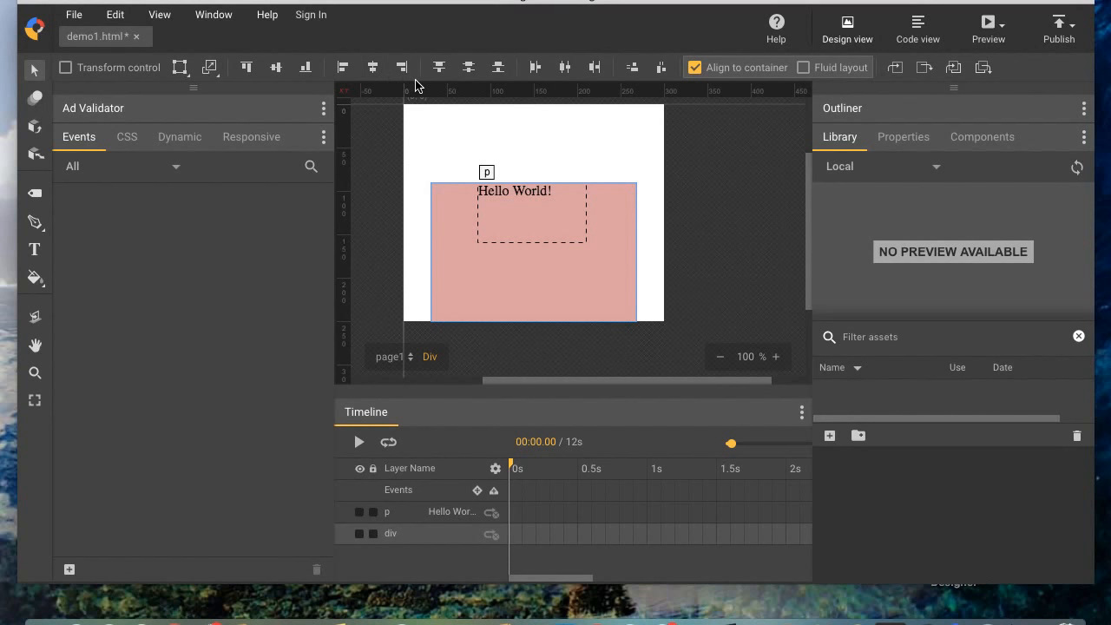
- Try the right and left alignments and the vertical distributions on the pink div, and finish by centring it horizontally and vertically on the page
{"action": "left_click", "coordinate": [402, 69]}
{"action": "left_click", "coordinate": [342, 70]}
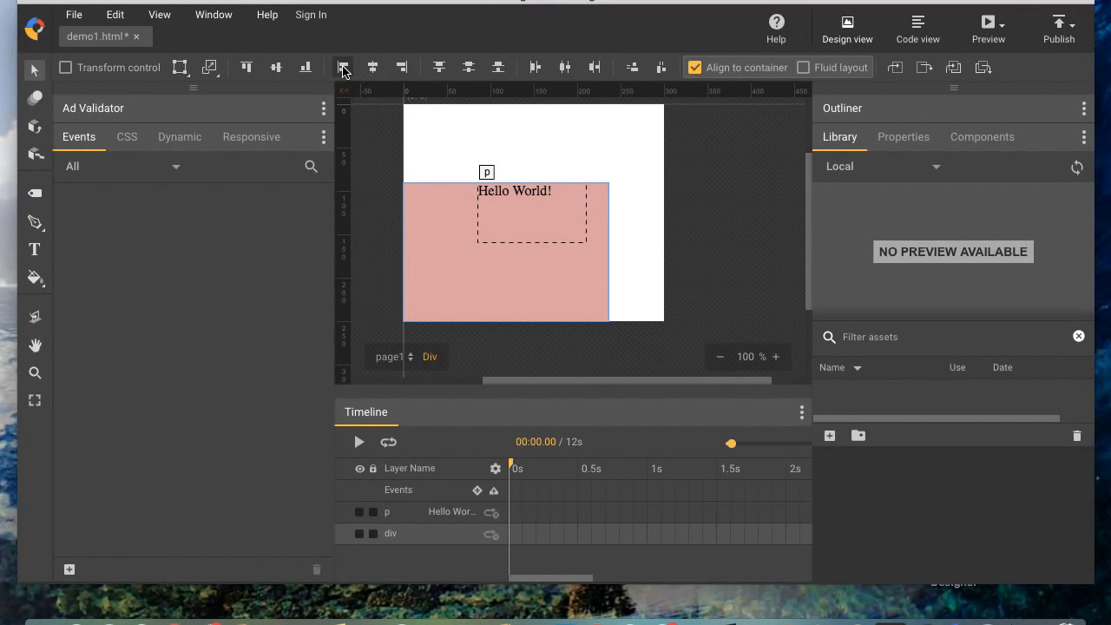
{"action": "left_click", "coordinate": [469, 69]}
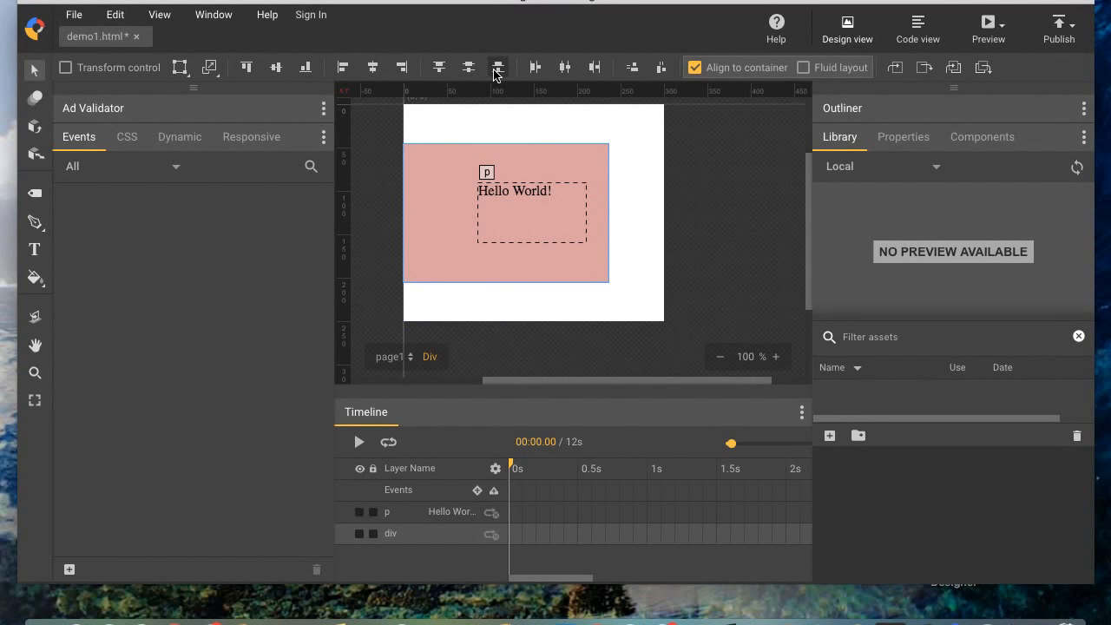
{"action": "left_click", "coordinate": [496, 72]}
{"action": "left_click", "coordinate": [440, 73]}
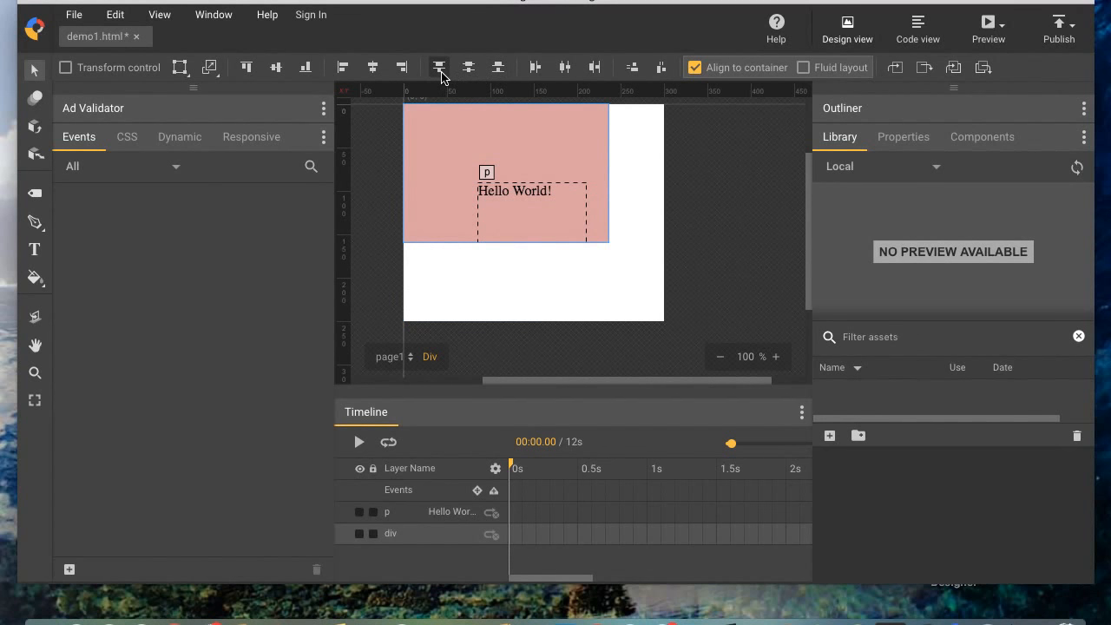
{"action": "left_click", "coordinate": [565, 68]}
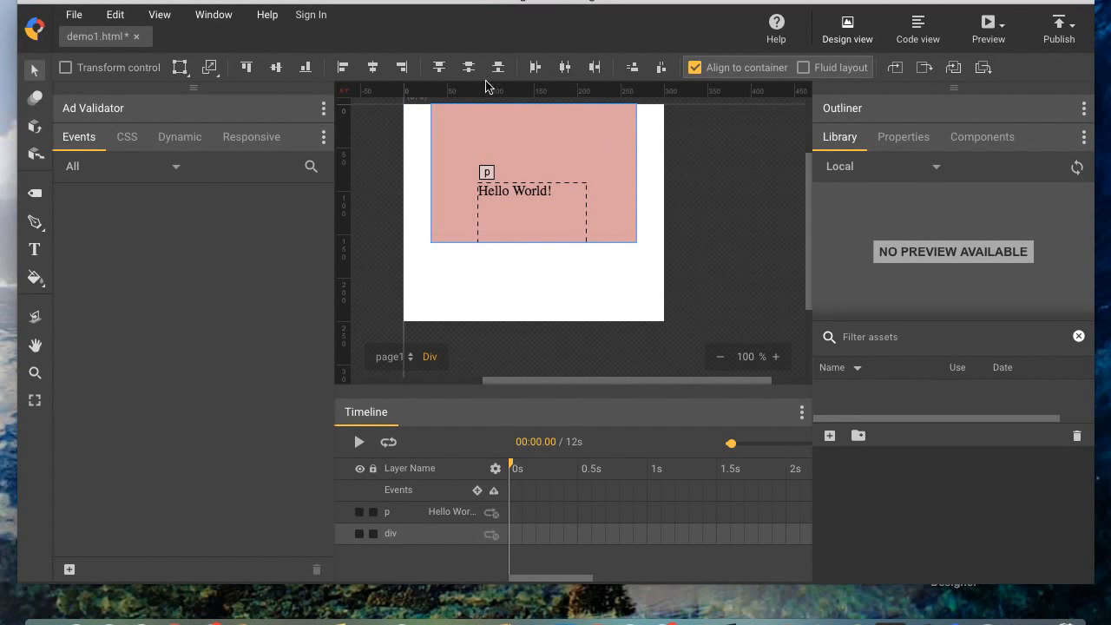
{"action": "left_click", "coordinate": [278, 68]}
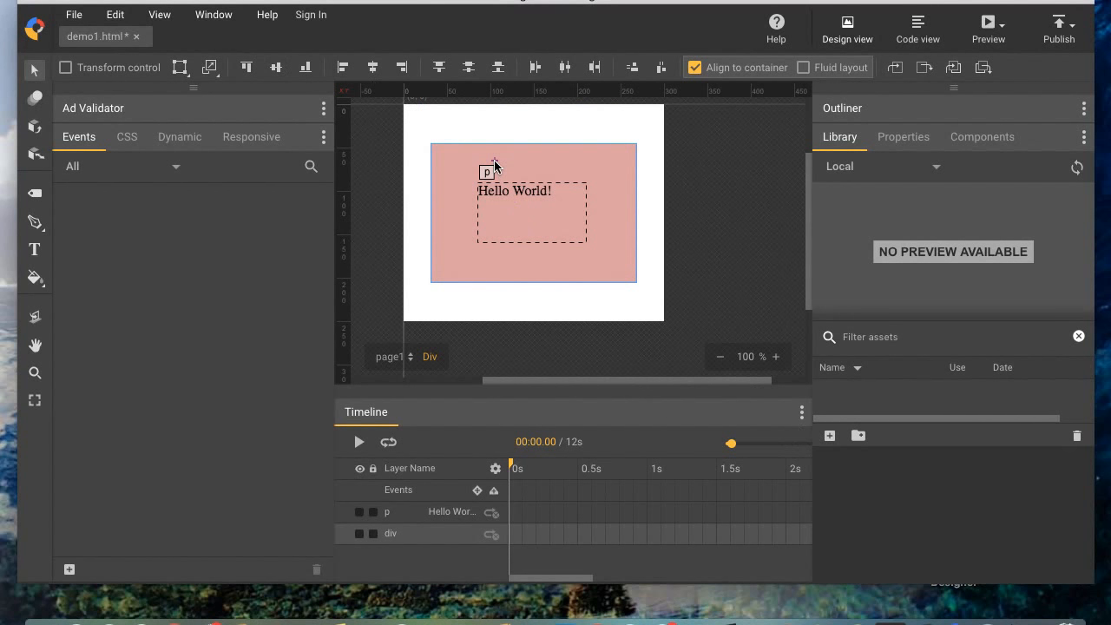
- Show the transform control on the pink div, try resizing the div from its upper-left corner, and hide the control again
{"action": "left_click", "coordinate": [66, 69]}
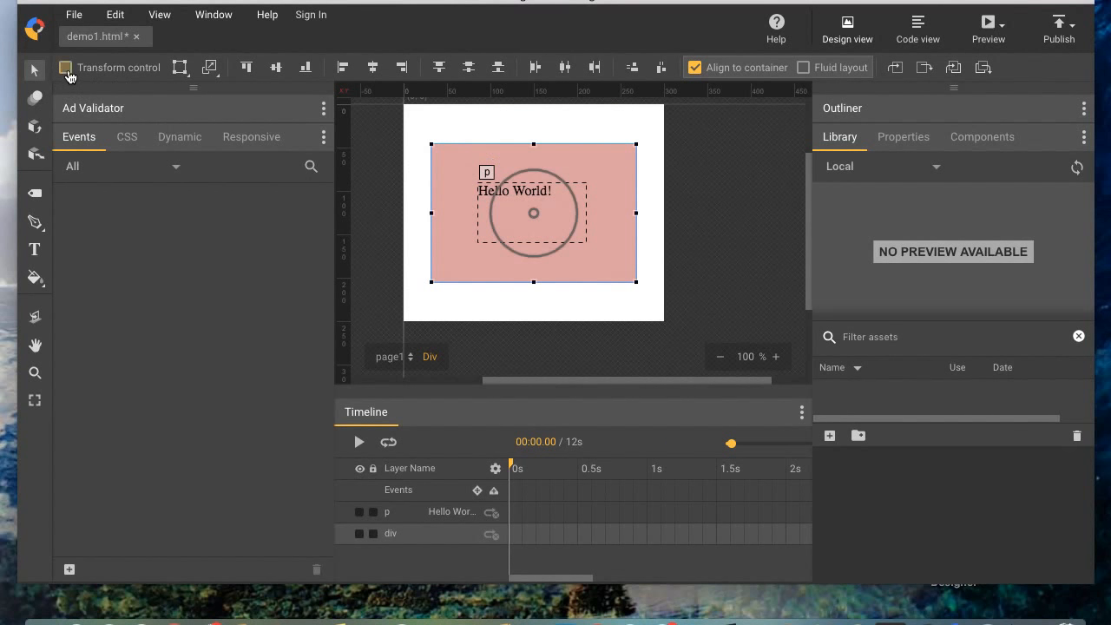
{"action": "mouse_move", "coordinate": [492, 158]}
{"action": "left_mouse_down"}
{"action": "mouse_move", "coordinate": [464, 154]}
{"action": "mouse_move", "coordinate": [538, 160]}
{"action": "mouse_move", "coordinate": [509, 159]}
{"action": "left_mouse_up"}
{"action": "mouse_move", "coordinate": [432, 146]}
{"action": "left_mouse_down"}
{"action": "mouse_move", "coordinate": [405, 112]}
{"action": "mouse_move", "coordinate": [453, 169]}
{"action": "mouse_move", "coordinate": [441, 152]}
{"action": "left_mouse_up"}
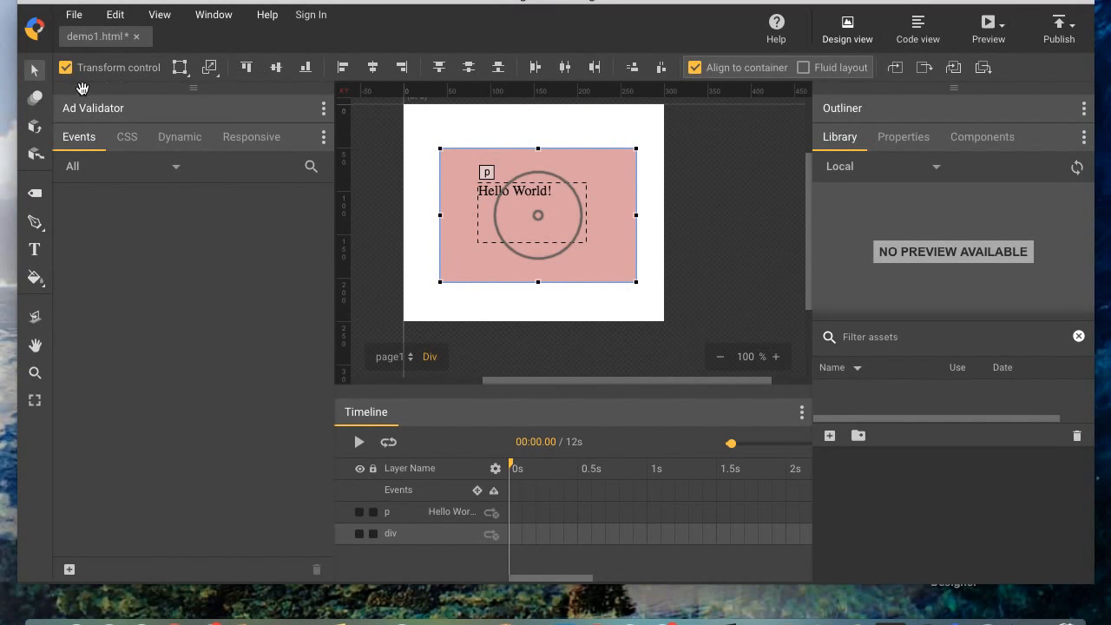
{"action": "left_click", "coordinate": [66, 67]}
{"action": "mouse_move", "coordinate": [439, 152]}
{"action": "left_mouse_down"}
{"action": "mouse_move", "coordinate": [421, 119]}
{"action": "mouse_move", "coordinate": [440, 149]}
{"action": "left_mouse_up"}
{"action": "left_click", "coordinate": [66, 69]}
{"action": "mouse_move", "coordinate": [442, 152]}
{"action": "left_mouse_down"}
{"action": "mouse_move", "coordinate": [415, 127]}
{"action": "mouse_move", "coordinate": [420, 118]}
{"action": "mouse_move", "coordinate": [453, 150]}
{"action": "mouse_move", "coordinate": [424, 128]}
{"action": "mouse_move", "coordinate": [426, 117]}
{"action": "mouse_move", "coordinate": [447, 134]}
{"action": "mouse_move", "coordinate": [439, 157]}
{"action": "mouse_move", "coordinate": [427, 146]}
{"action": "left_mouse_up"}
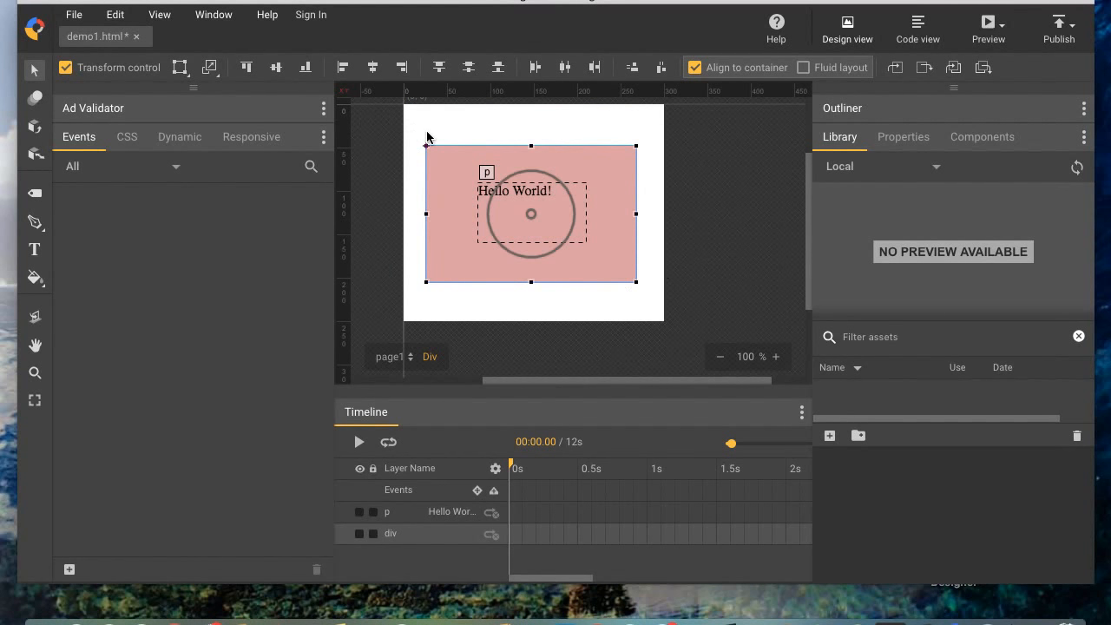
{"action": "left_click", "coordinate": [66, 69]}
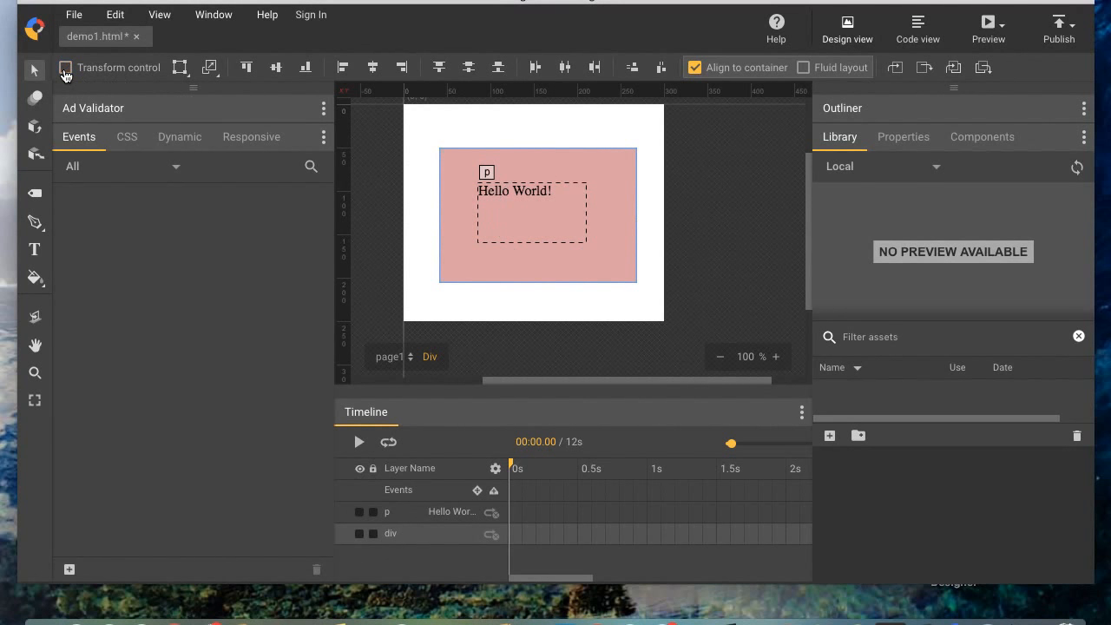
- Review the pink div's properties, including its position and size, translation, rotation and scale, and style settings
{"action": "left_click", "coordinate": [924, 140]}
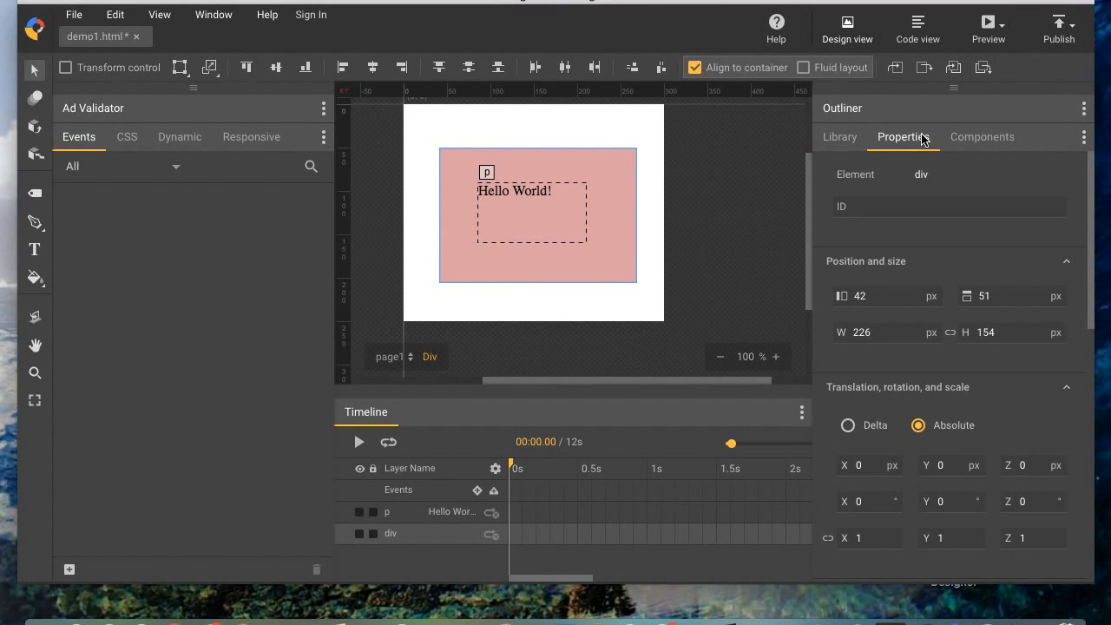
{"action": "left_click", "coordinate": [848, 142]}
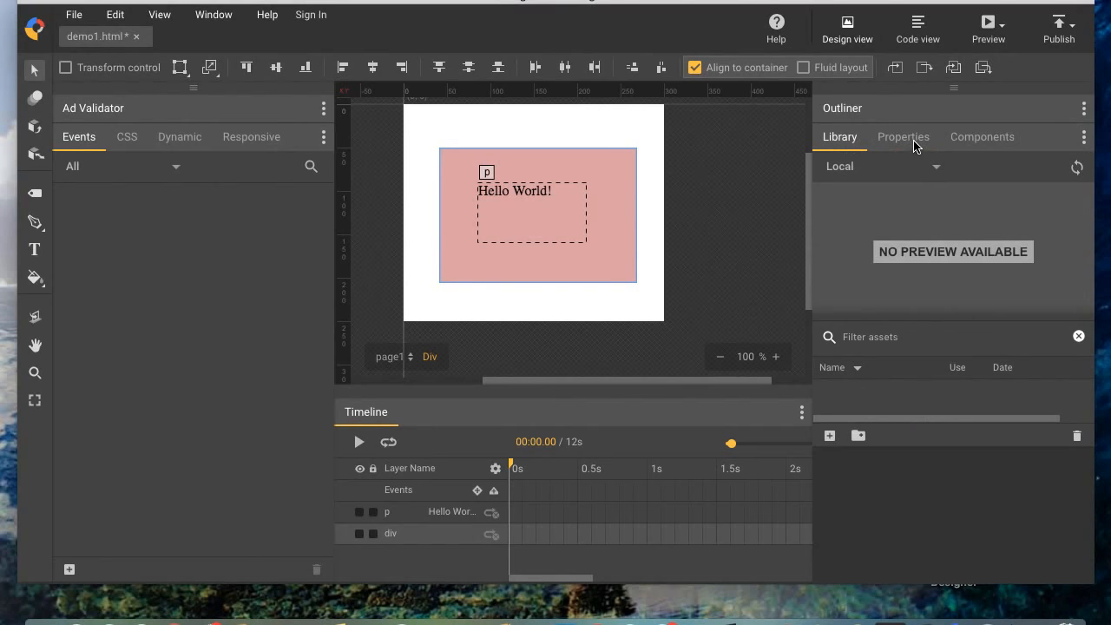
{"action": "left_click", "coordinate": [914, 143]}
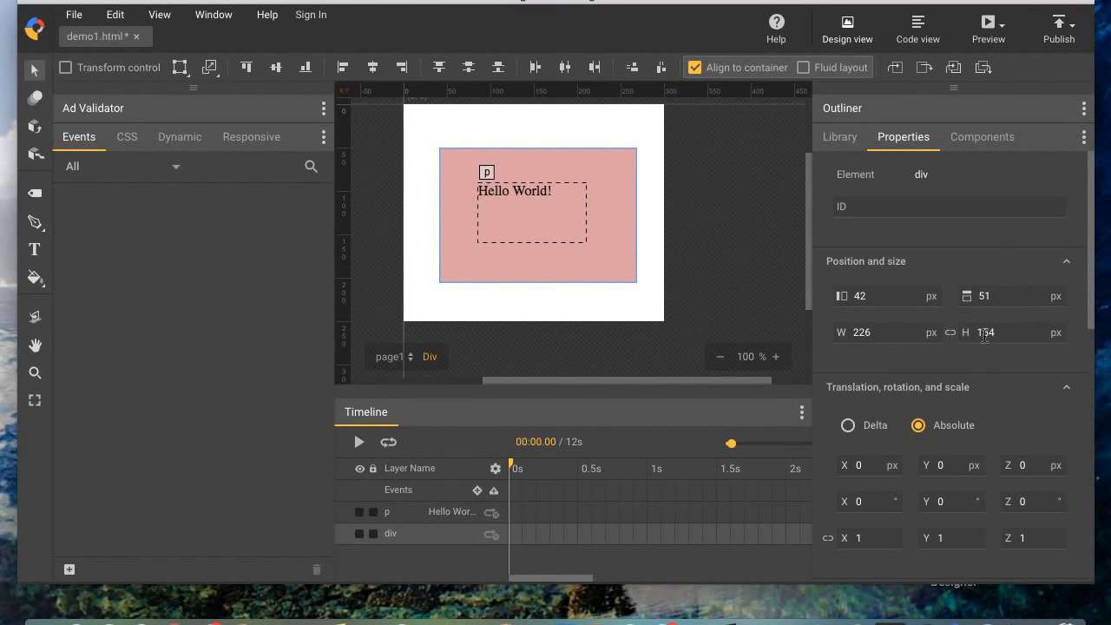
{"action": "scroll", "coordinate": [951, 457], "scroll_direction": "down", "scroll_amount": 1}
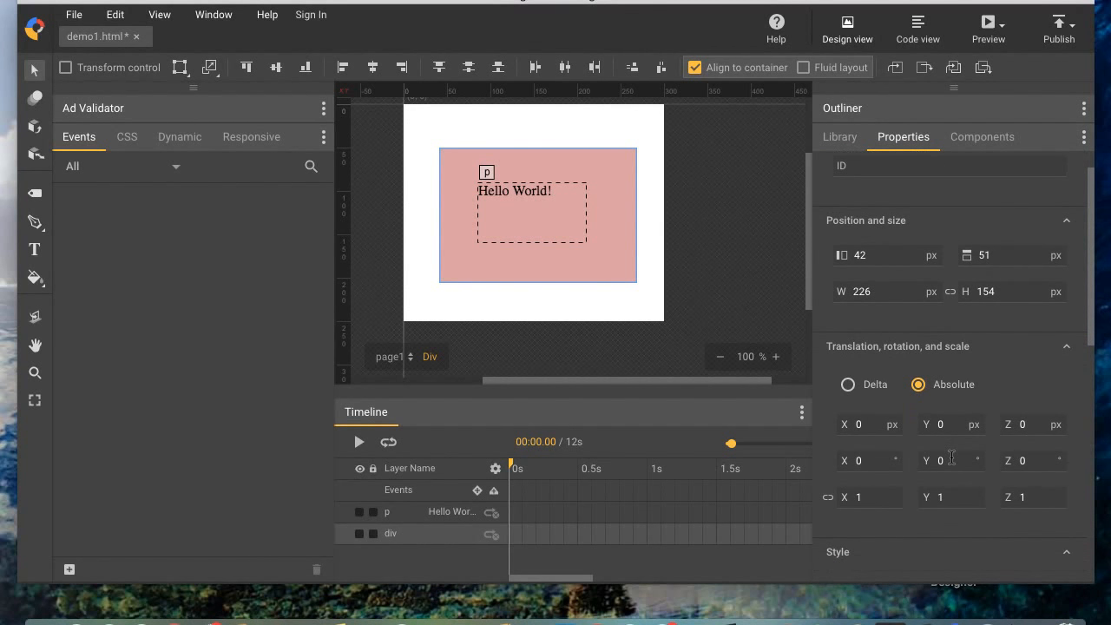
{"action": "scroll", "coordinate": [946, 375], "scroll_direction": "down", "scroll_amount": 3}
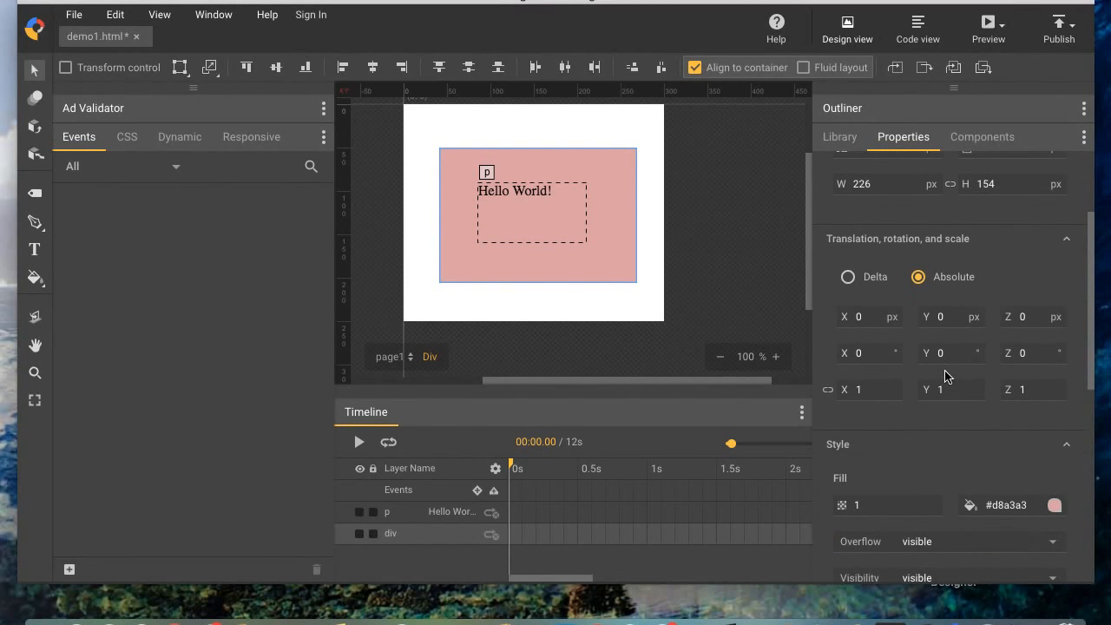
{"action": "scroll", "coordinate": [946, 375], "scroll_direction": "down", "scroll_amount": 3}
{"action": "scroll", "coordinate": [946, 375], "scroll_direction": "up", "scroll_amount": 6}
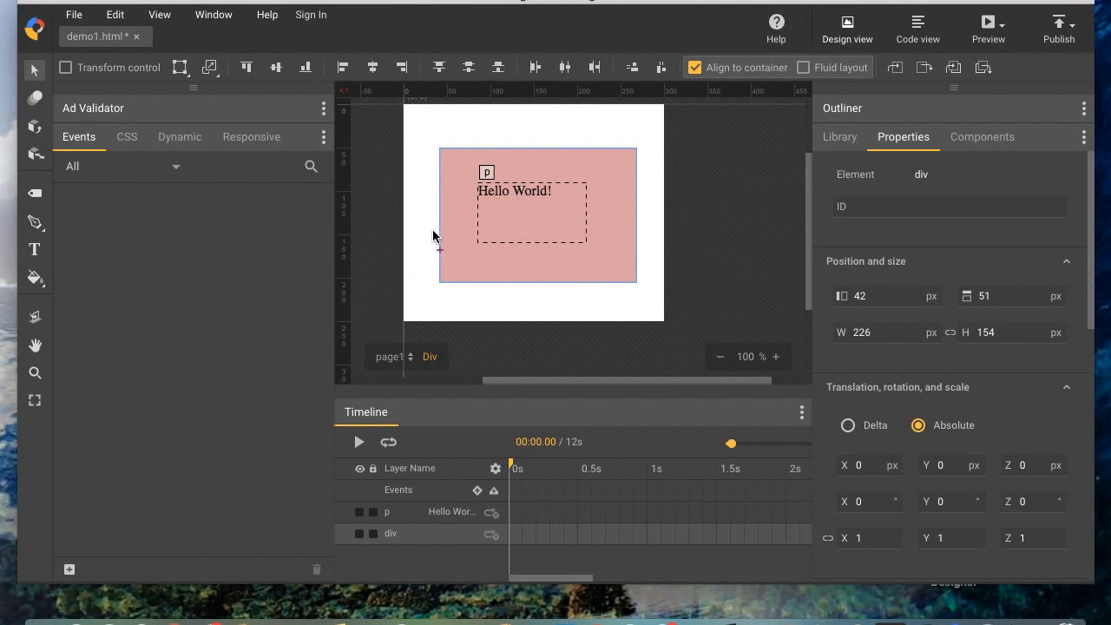
- Link the pink div's width and height, set the width to 300 px, and undo that change together with the corner resize
{"action": "left_click", "coordinate": [954, 338]}
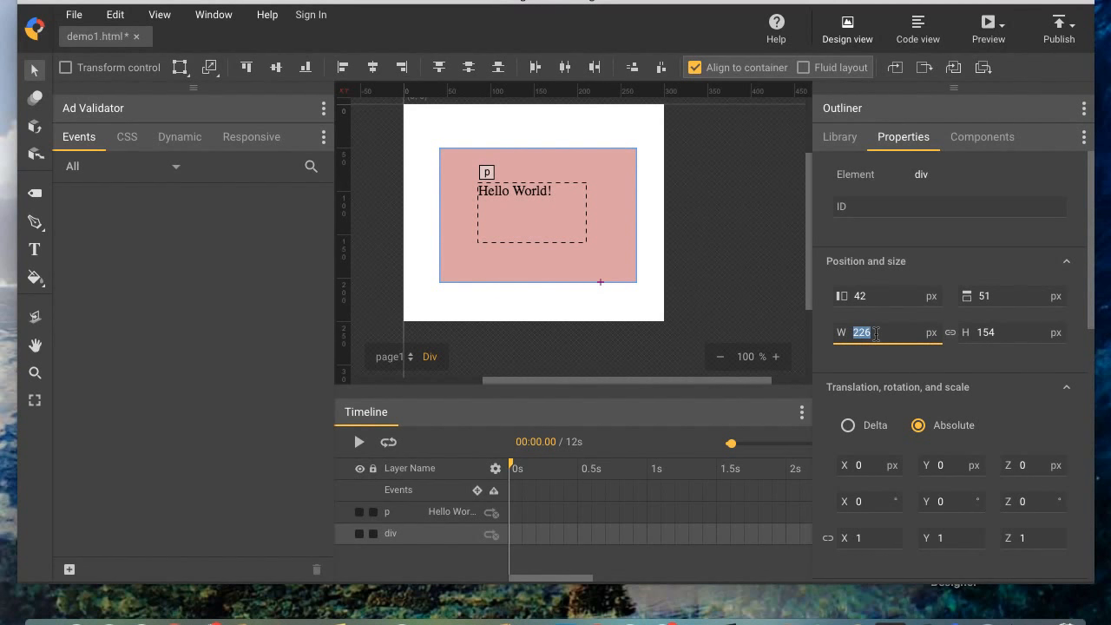
{"action": "type", "text": "300"}
{"action": "key", "text": "Return"}
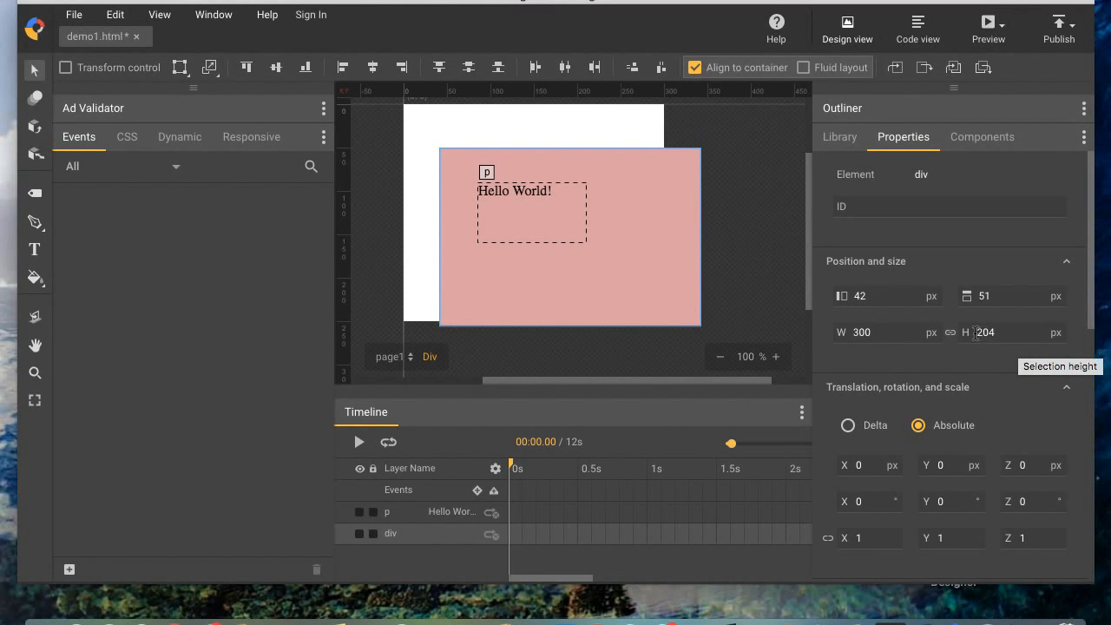
{"action": "key", "text": "super+z"}
{"action": "key", "text": "super+z"}
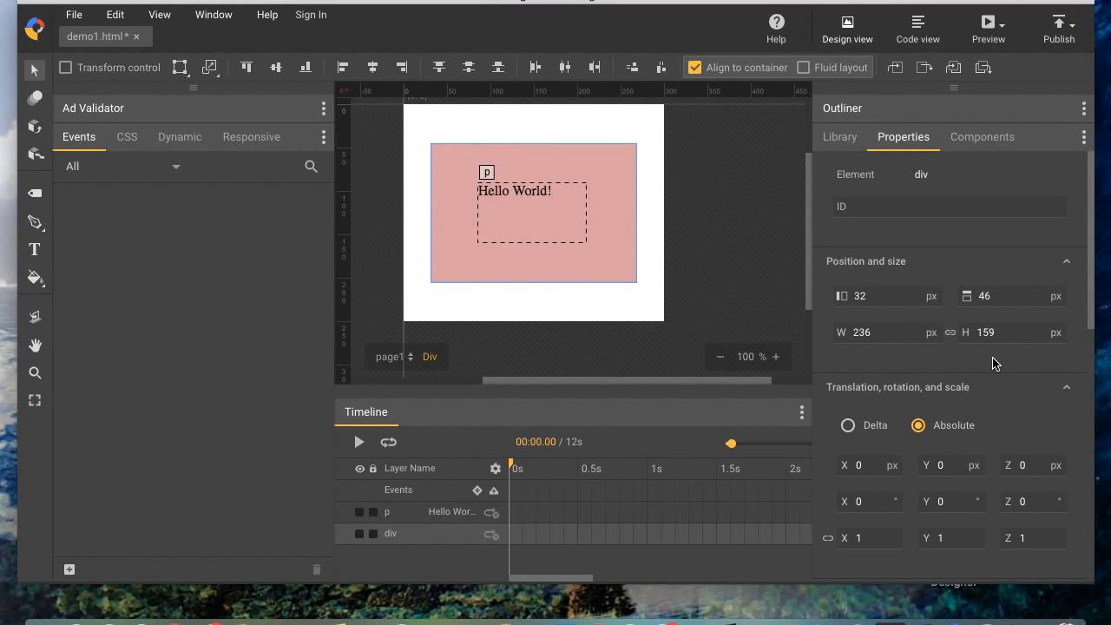
- Enter the Hello World! paragraph as a container and step back out to its parent level
{"action": "left_click", "coordinate": [911, 332]}
{"action": "key", "text": "BackSpace"}
{"action": "left_click", "coordinate": [621, 237]}
{"action": "double_click", "coordinate": [534, 192]}
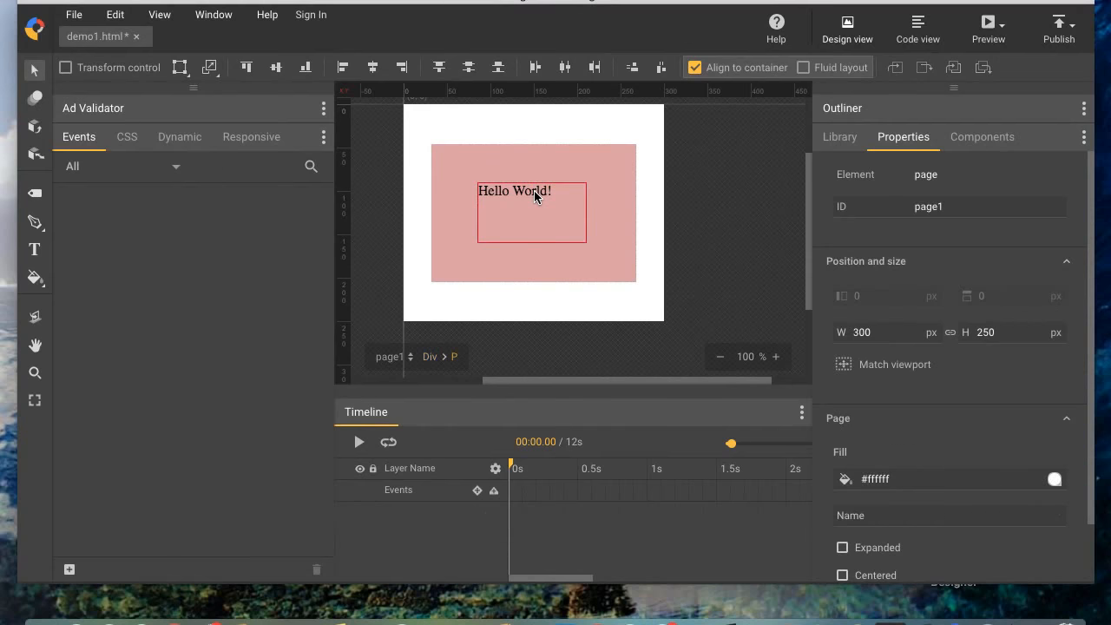
{"action": "double_click", "coordinate": [534, 192]}
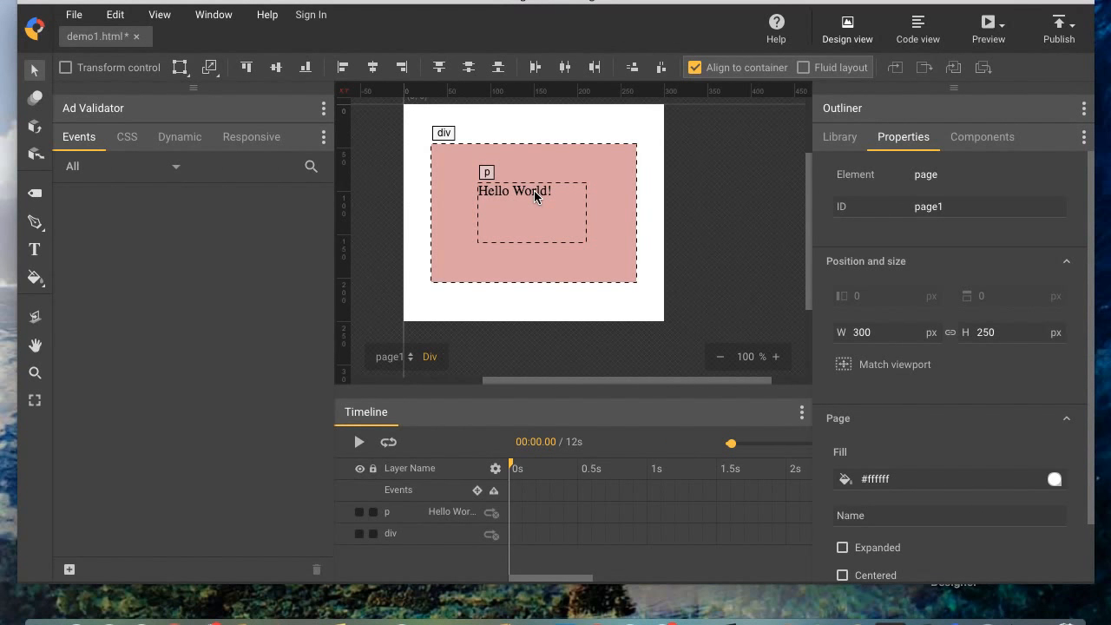
- Try the horizontal centre and left alignments on the Hello World! paragraph, and move it back over the middle of the pink div
{"action": "left_click", "coordinate": [534, 191]}
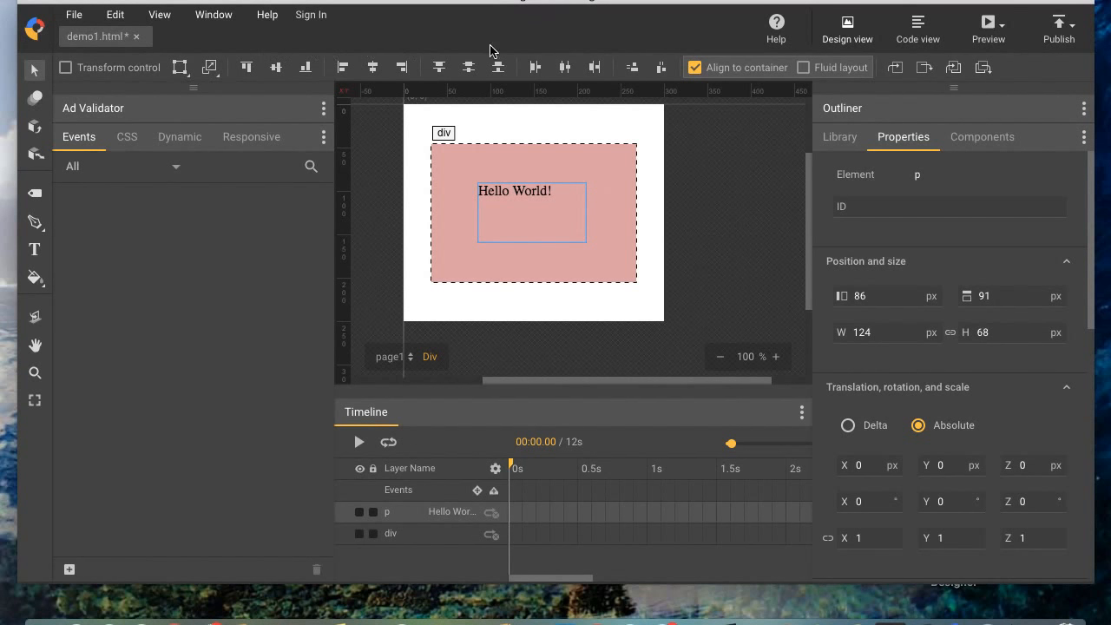
{"action": "left_click", "coordinate": [369, 68]}
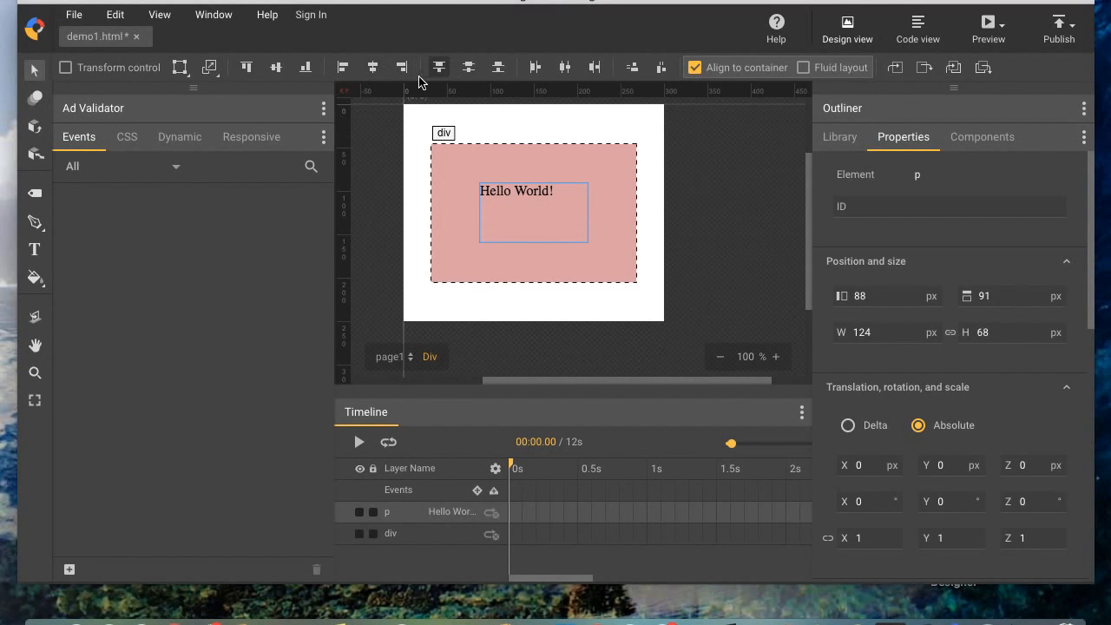
{"action": "left_click", "coordinate": [344, 68]}
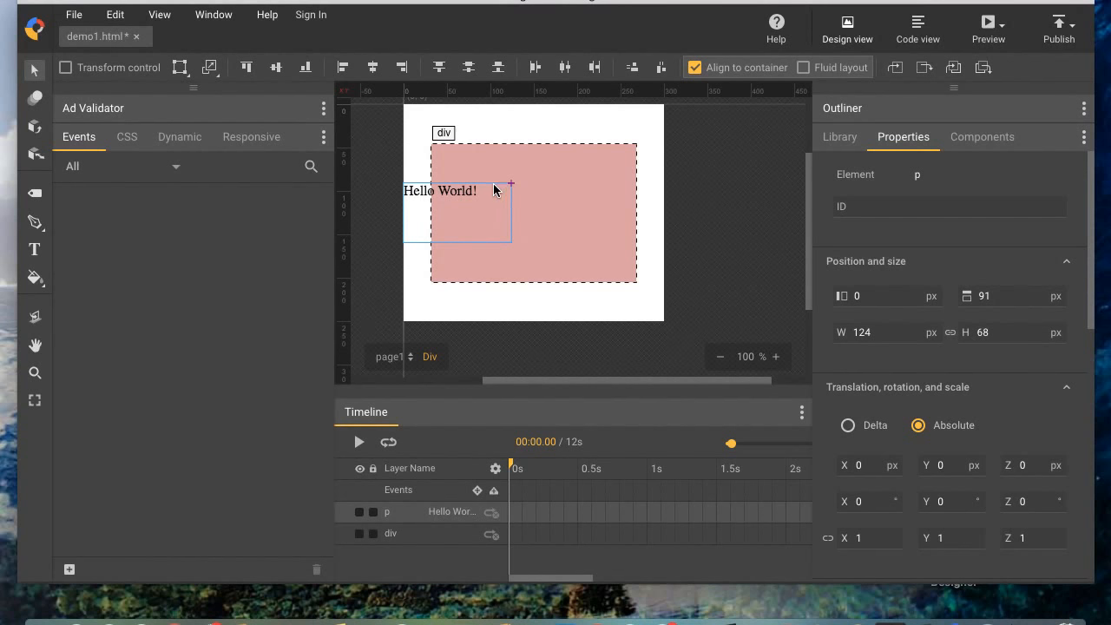
{"action": "left_click_drag", "start_coordinate": [489, 186], "coordinate": [560, 194]}
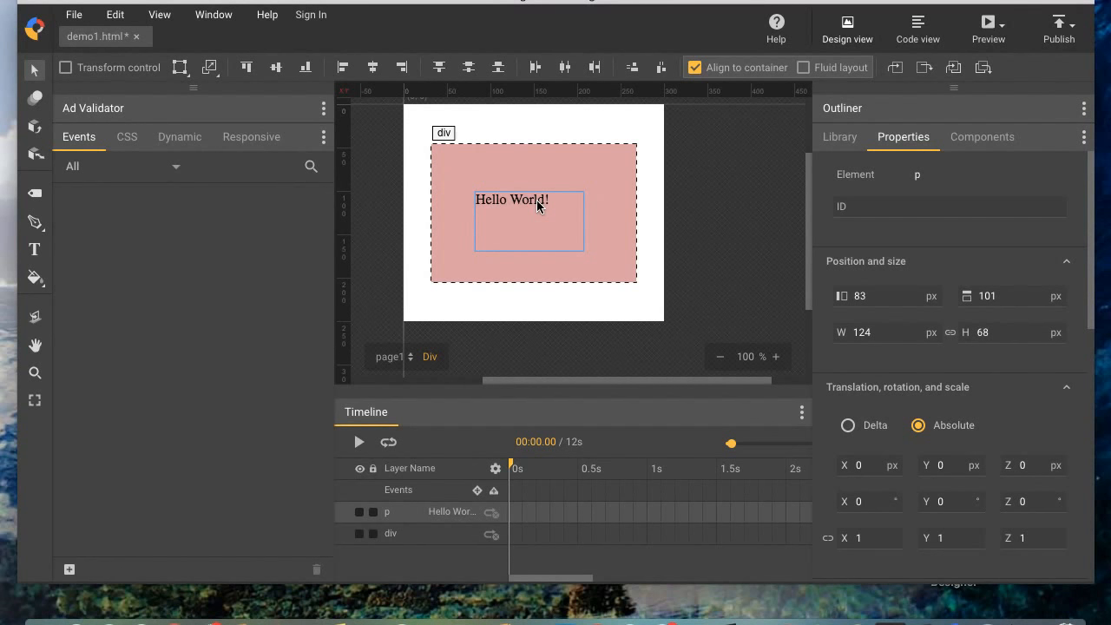
- Delete the Hello World! paragraph and enter the pink div to edit inside it
{"action": "key", "text": "Delete"}
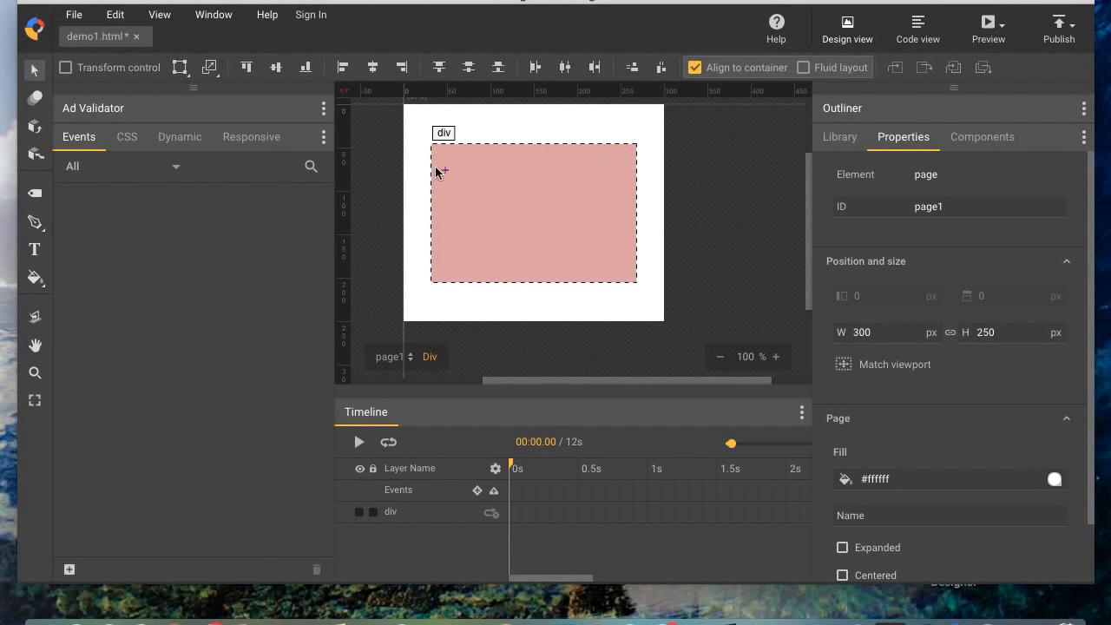
{"action": "double_click", "coordinate": [599, 176]}
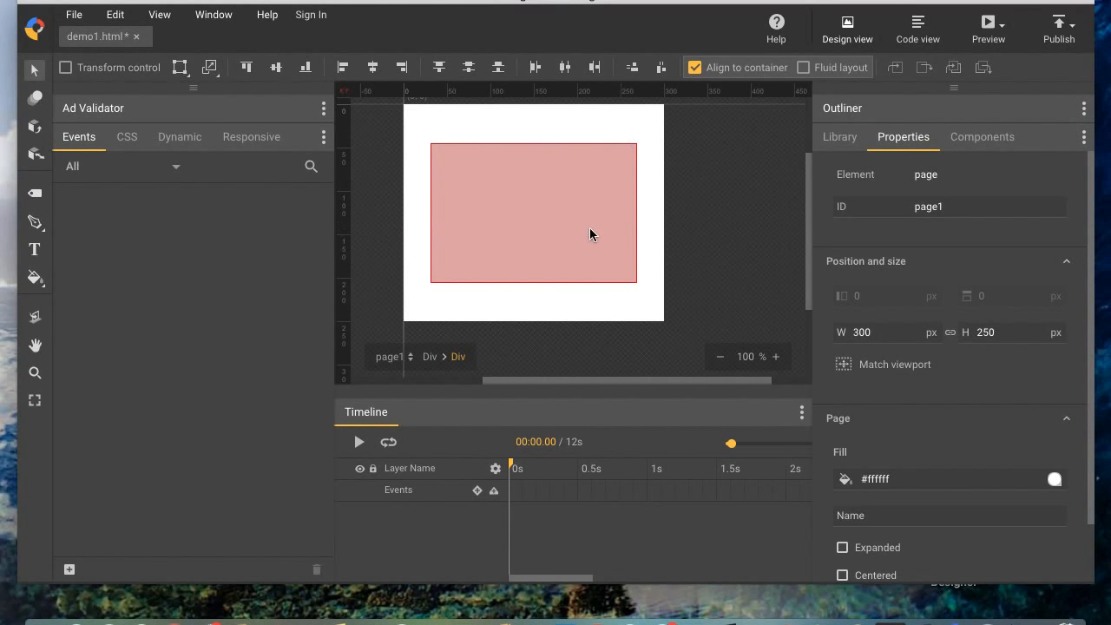
- Draw a text box of about 197 × 86 px inside the pink div and enter "Hello World!"
{"action": "left_click", "coordinate": [35, 251]}
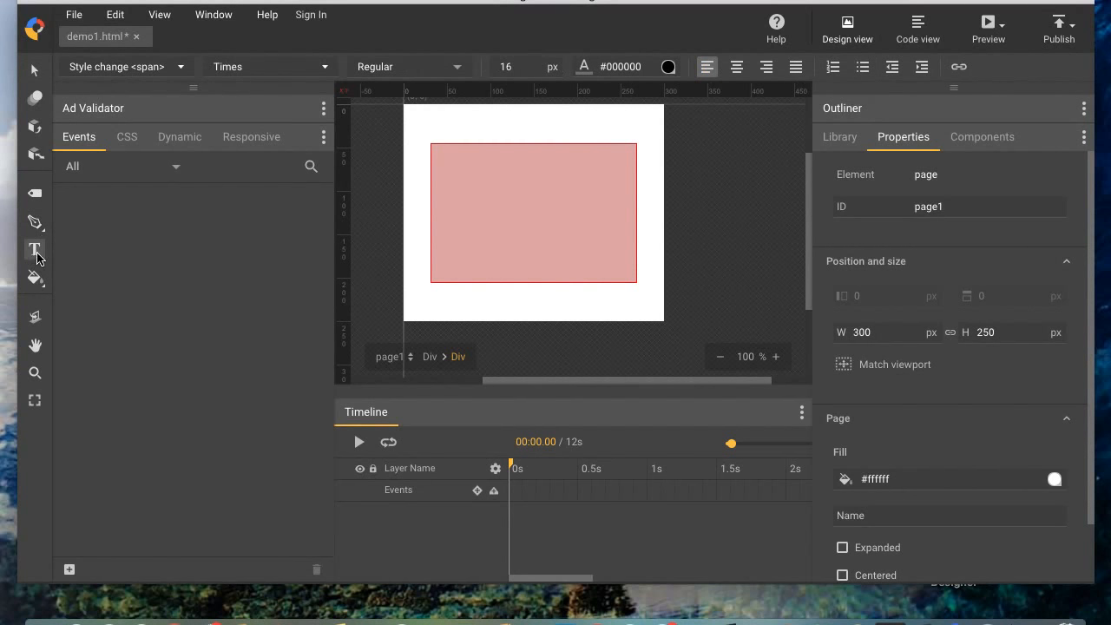
{"action": "left_click_drag", "start_coordinate": [447, 165], "coordinate": [619, 239]}
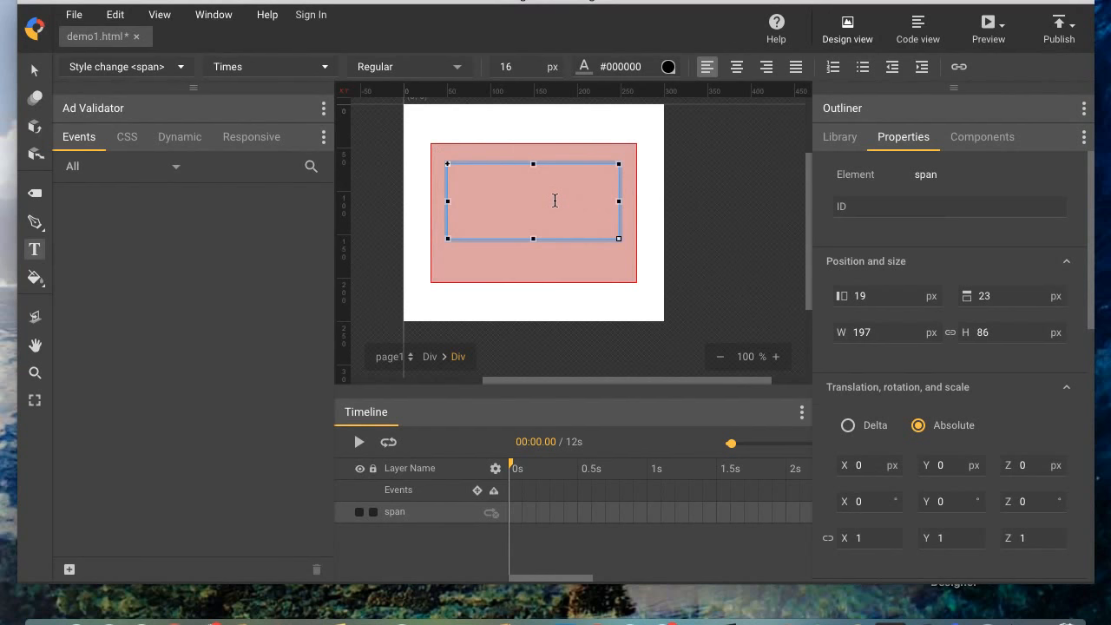
{"action": "type", "text": "Hw"}
{"action": "type", "text": "llo World!"}
- Shrink the Hello World! text box to about 88 × 24 px and centre its text
{"action": "left_click_drag", "start_coordinate": [619, 239], "coordinate": [524, 185]}
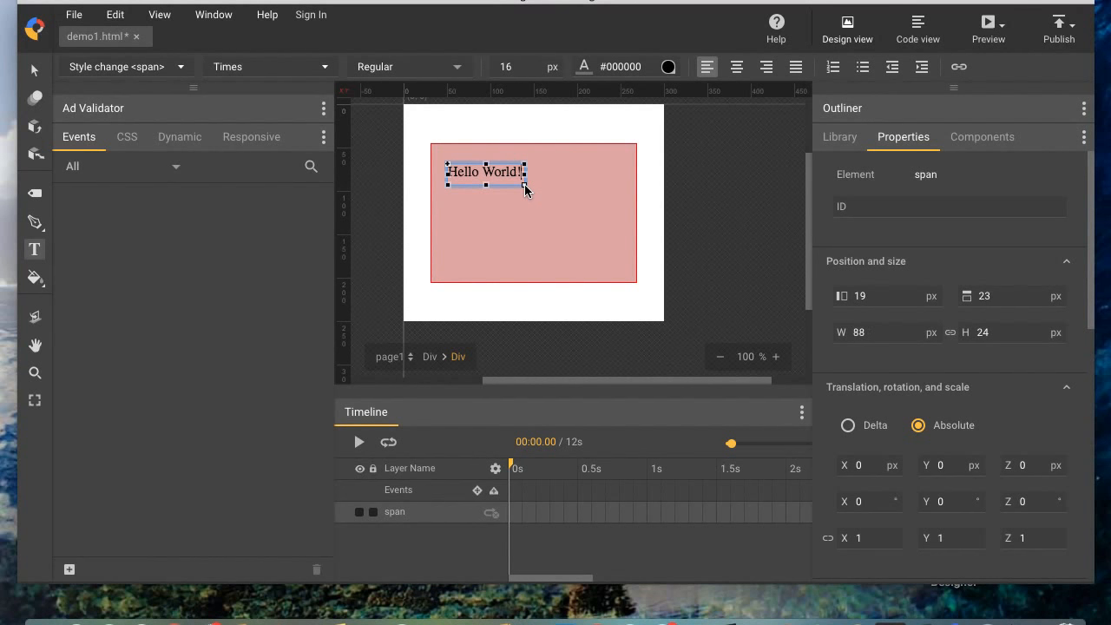
{"action": "left_click", "coordinate": [736, 67]}
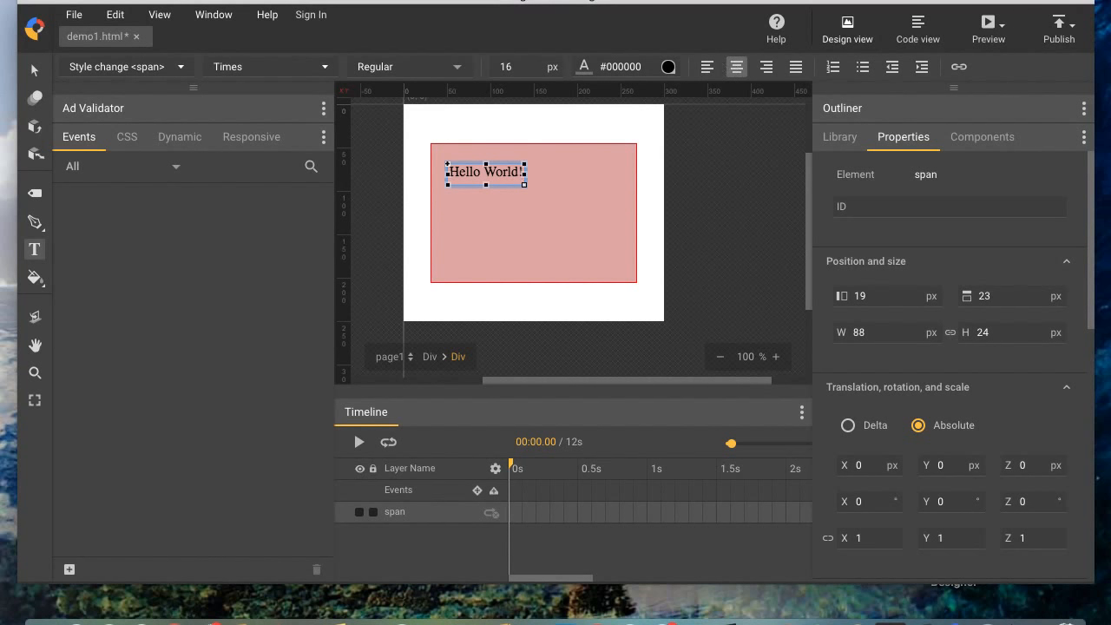
- Align the Hello World! text box to the pink div's left and right edges, and finish by centring it horizontally and vertically
{"action": "left_click", "coordinate": [35, 70]}
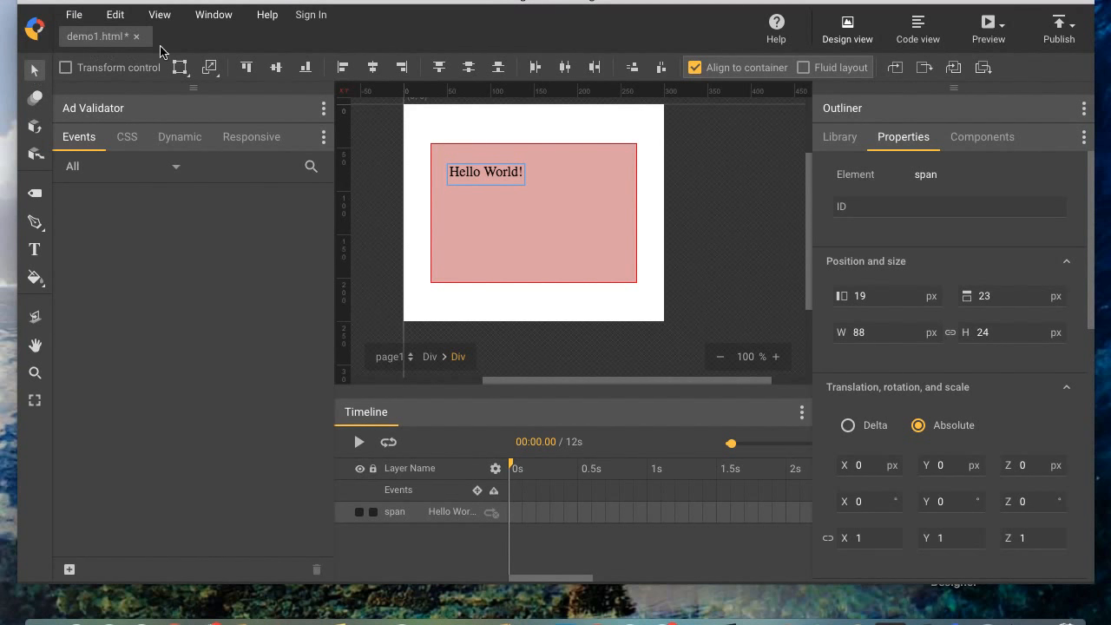
{"action": "left_click", "coordinate": [343, 67]}
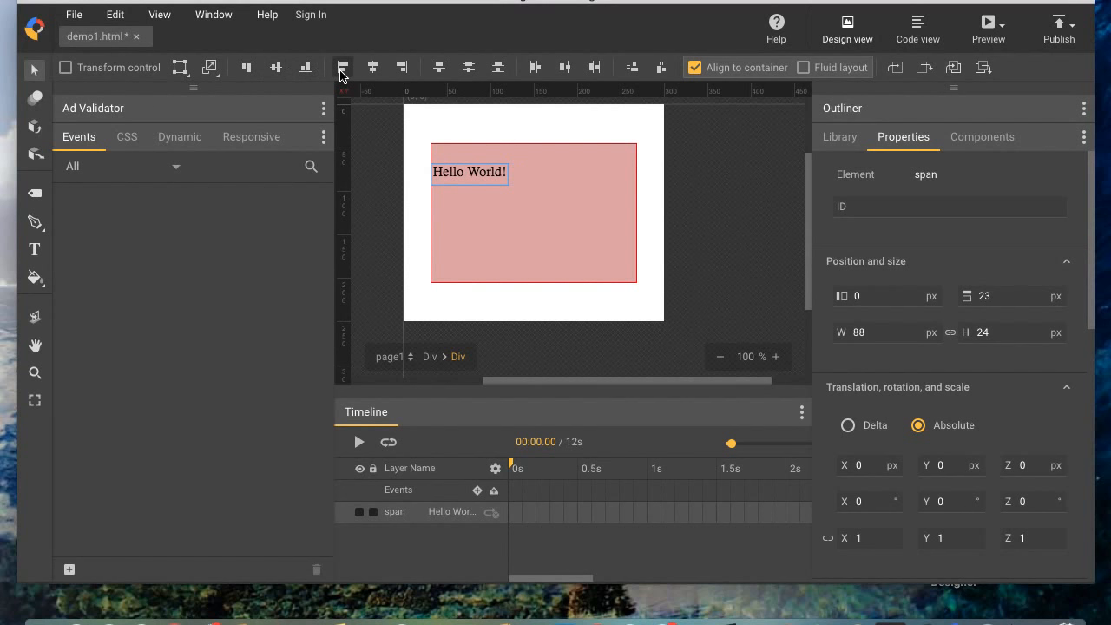
{"action": "left_click", "coordinate": [402, 67]}
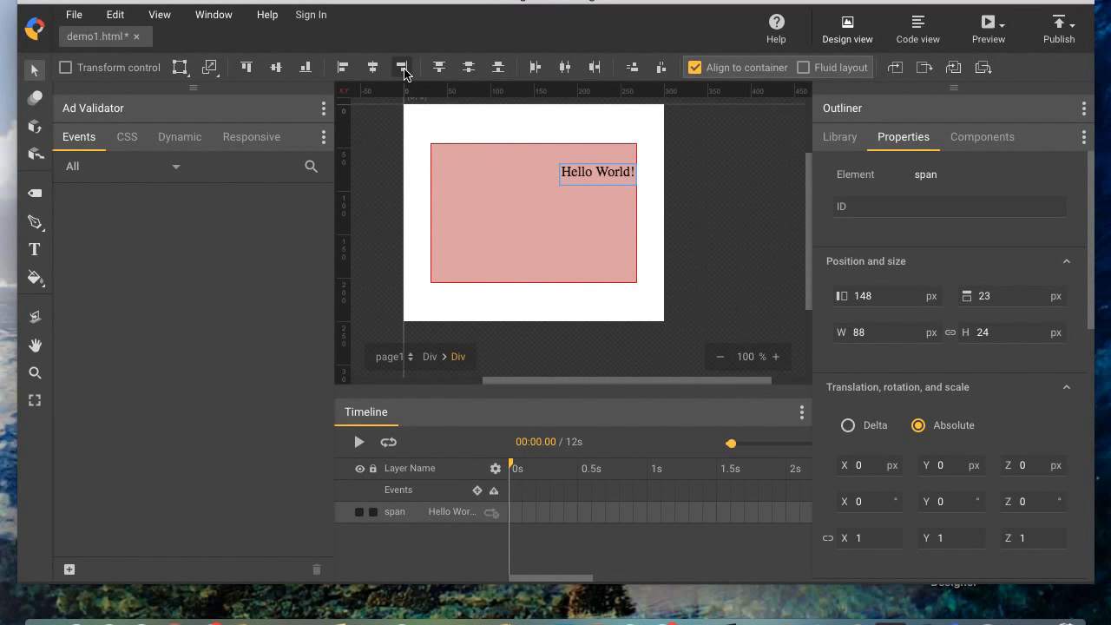
{"action": "left_click", "coordinate": [373, 67]}
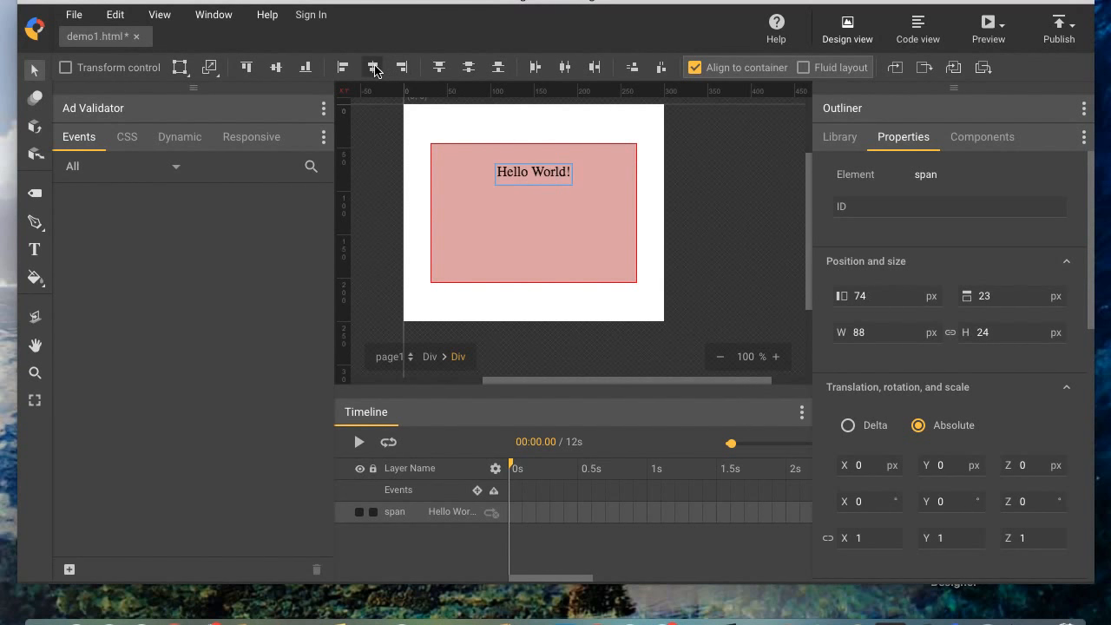
{"action": "left_click", "coordinate": [275, 68]}
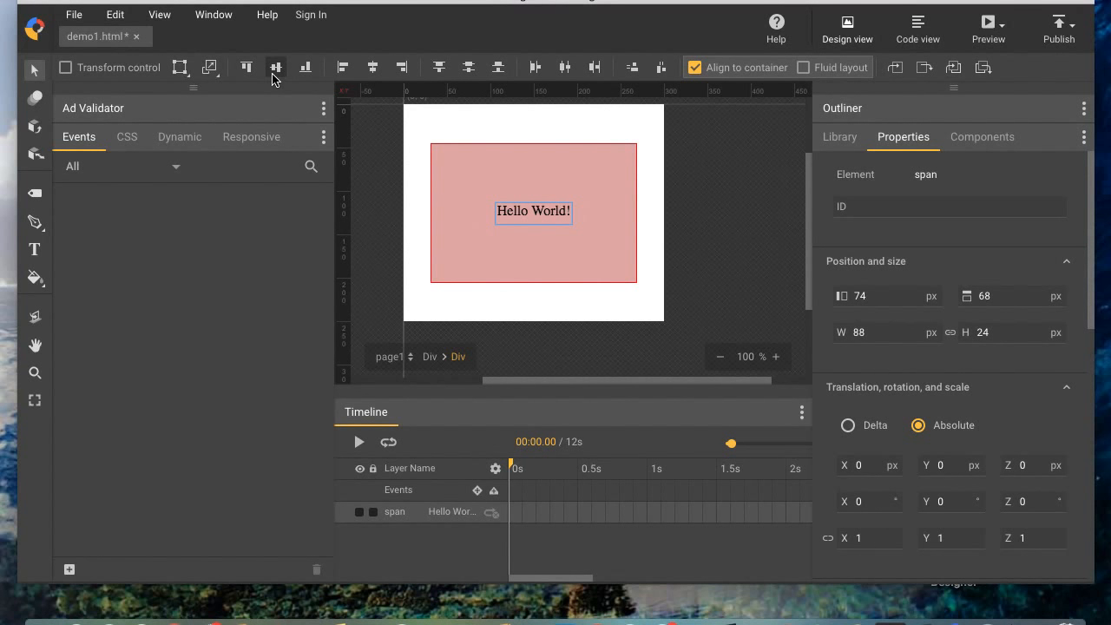
- Leave the text box, move the pink div to about 33 px left and 41 px top, and show its transform controls
{"action": "left_click", "coordinate": [555, 131]}
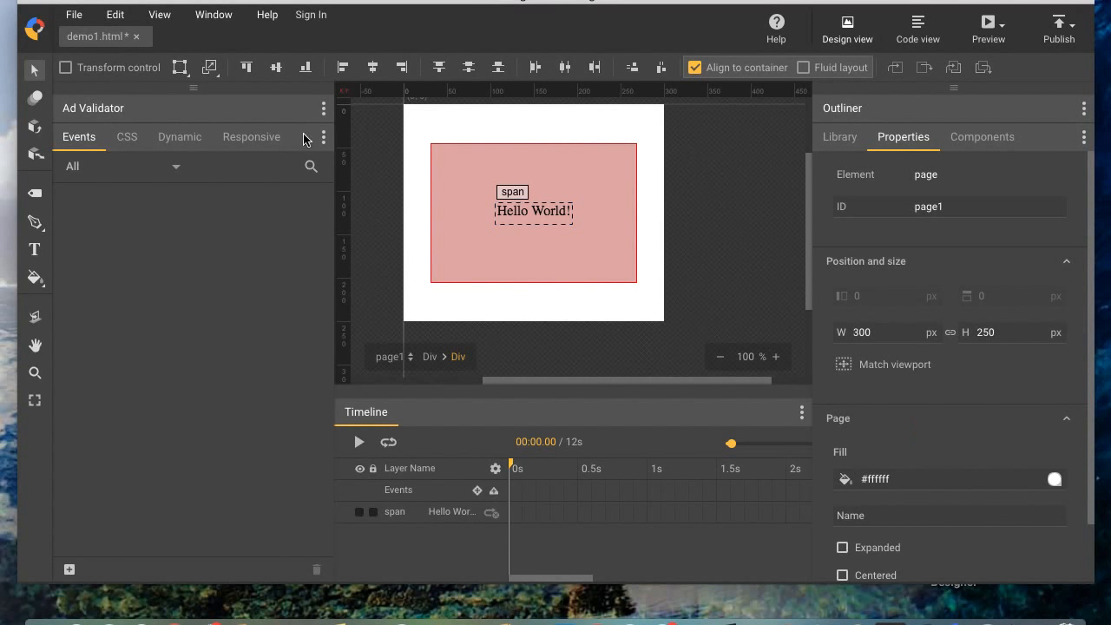
{"action": "mouse_move", "coordinate": [597, 173]}
{"action": "left_mouse_down"}
{"action": "mouse_move", "coordinate": [581, 214]}
{"action": "mouse_move", "coordinate": [615, 175]}
{"action": "mouse_move", "coordinate": [594, 214]}
{"action": "mouse_move", "coordinate": [569, 203]}
{"action": "mouse_move", "coordinate": [585, 201]}
{"action": "mouse_move", "coordinate": [592, 181]}
{"action": "mouse_move", "coordinate": [597, 207]}
{"action": "mouse_move", "coordinate": [590, 181]}
{"action": "mouse_move", "coordinate": [602, 192]}
{"action": "mouse_move", "coordinate": [598, 151]}
{"action": "mouse_move", "coordinate": [589, 172]}
{"action": "mouse_move", "coordinate": [570, 139]}
{"action": "mouse_move", "coordinate": [628, 136]}
{"action": "mouse_move", "coordinate": [599, 166]}
{"action": "left_mouse_up"}
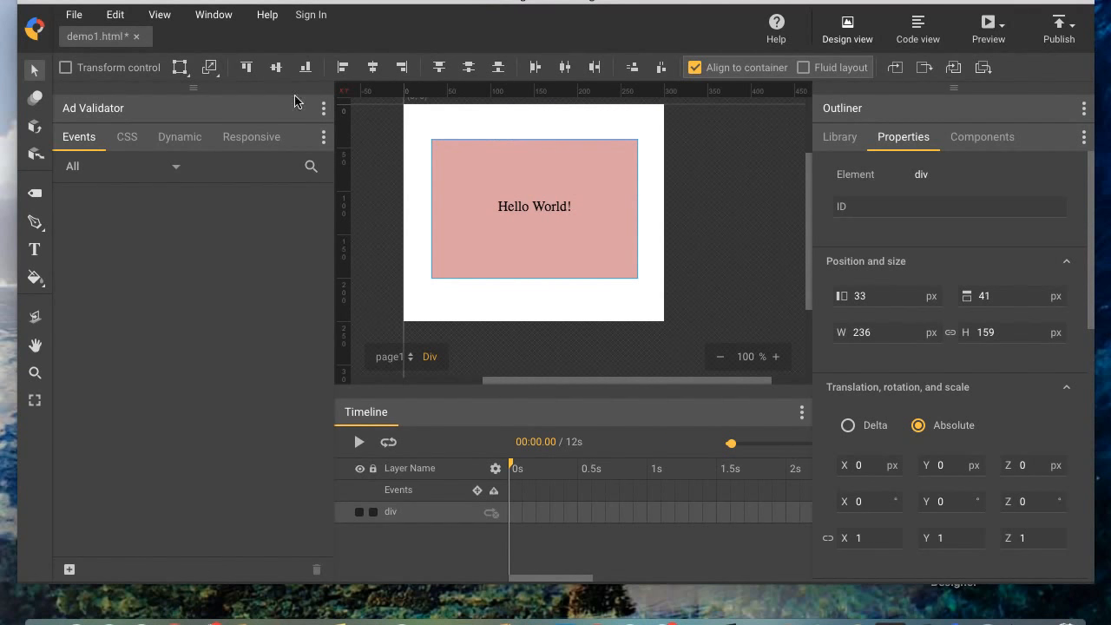
{"action": "left_click", "coordinate": [65, 68]}
- Try shrinking the pink div to about 152 × 102 px, and undo the resize
{"action": "left_click_drag", "start_coordinate": [637, 279], "coordinate": [504, 171]}
{"action": "key", "text": "ctrl+z"}
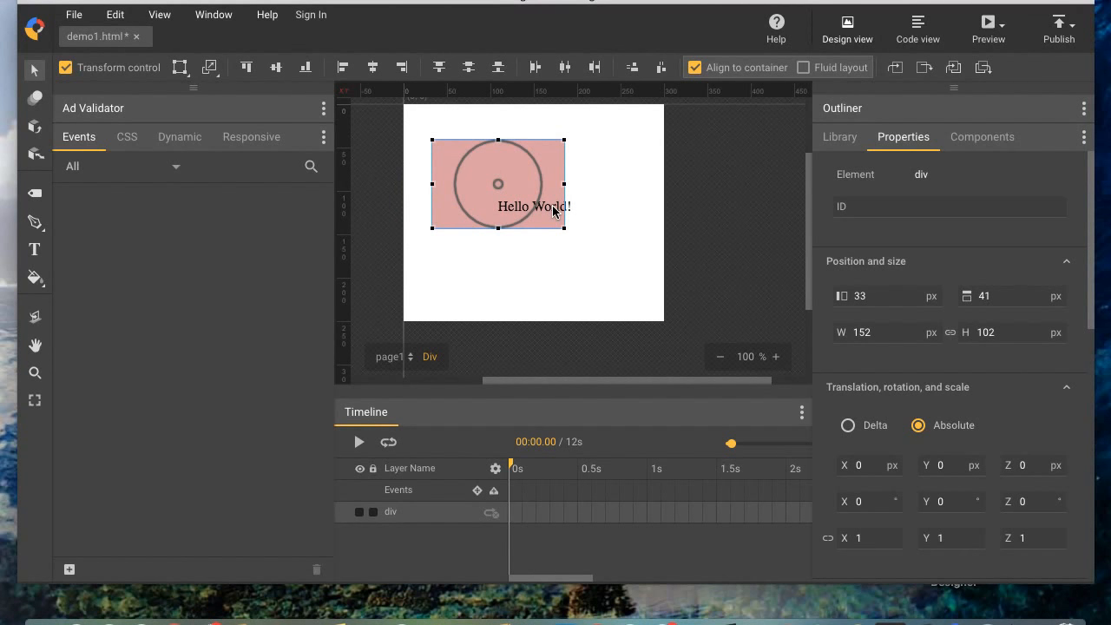
{"action": "key", "text": "ctrl+z"}
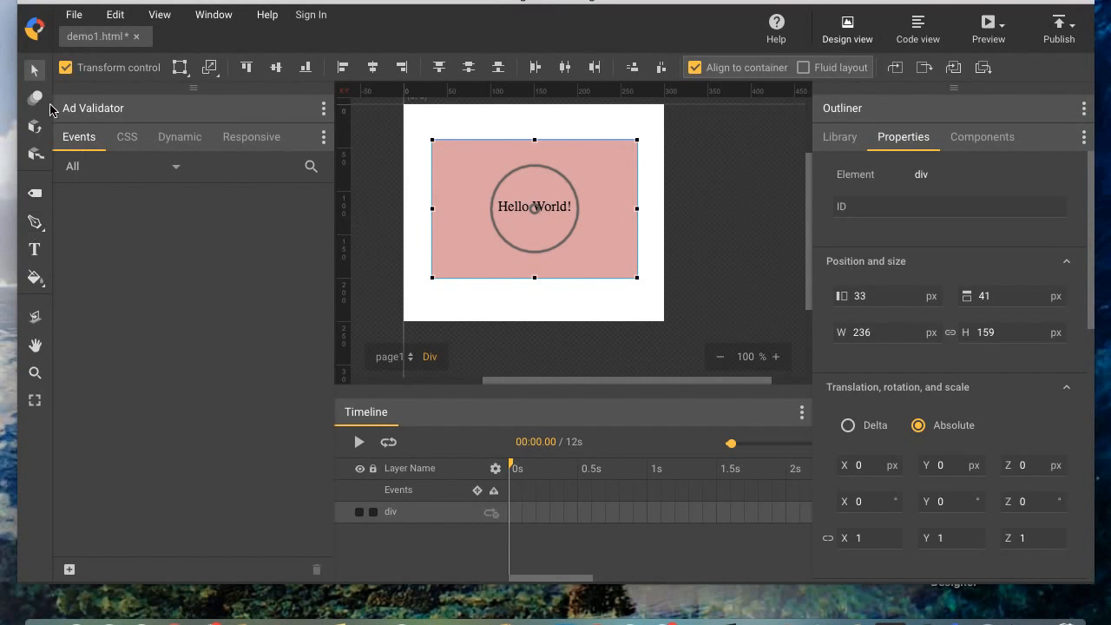
- Enter the pink div and delete the Hello World! text box inside it
{"action": "double_click", "coordinate": [463, 167]}
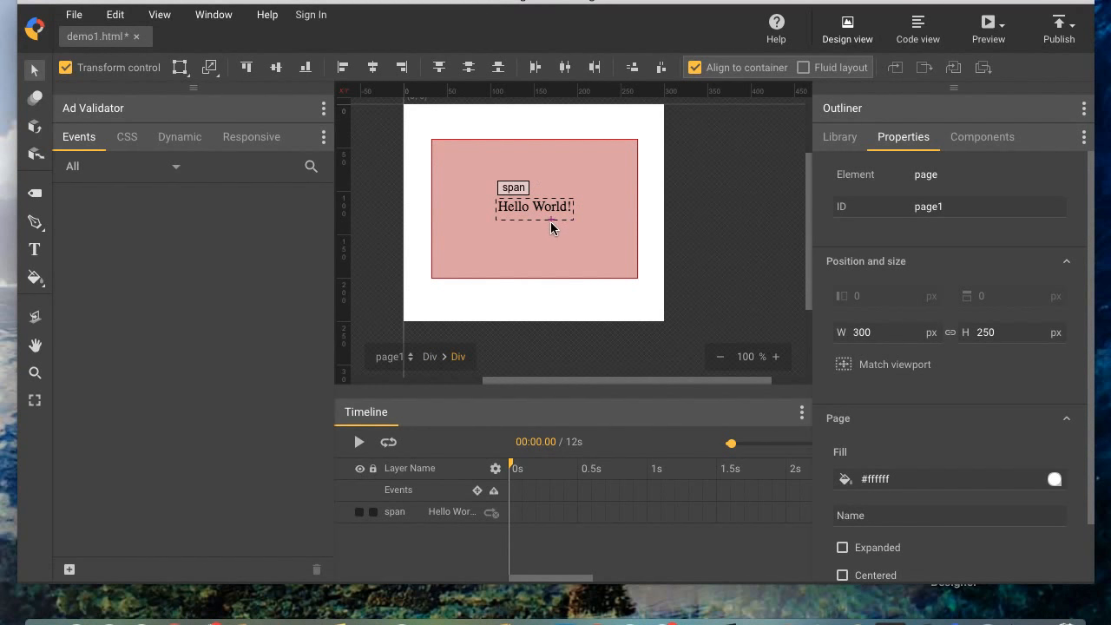
{"action": "left_click", "coordinate": [522, 207]}
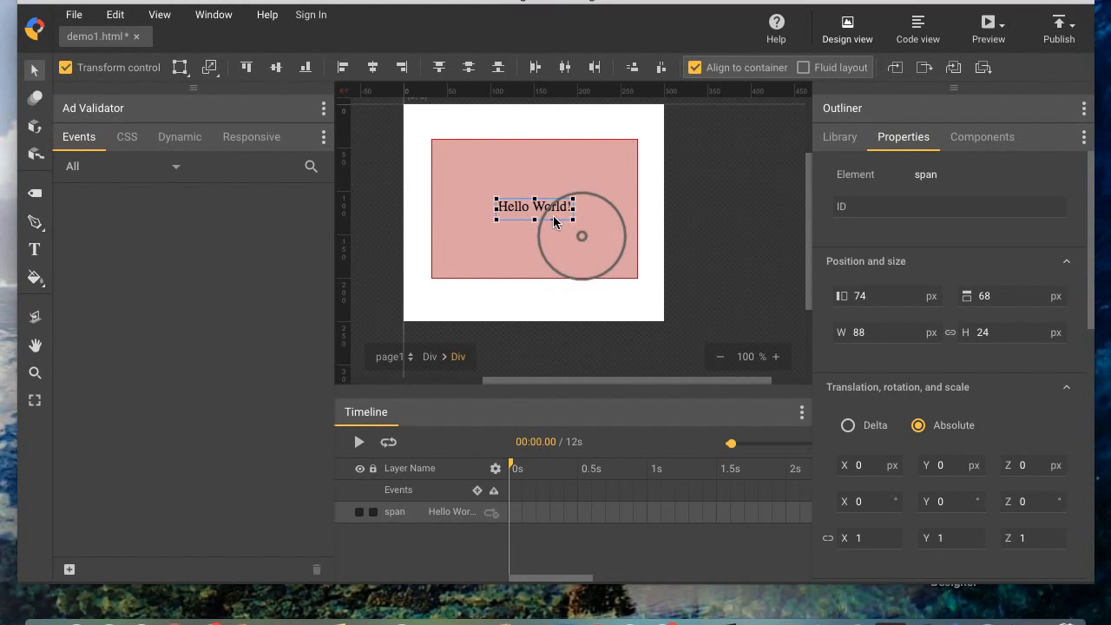
{"action": "key", "text": "Delete"}
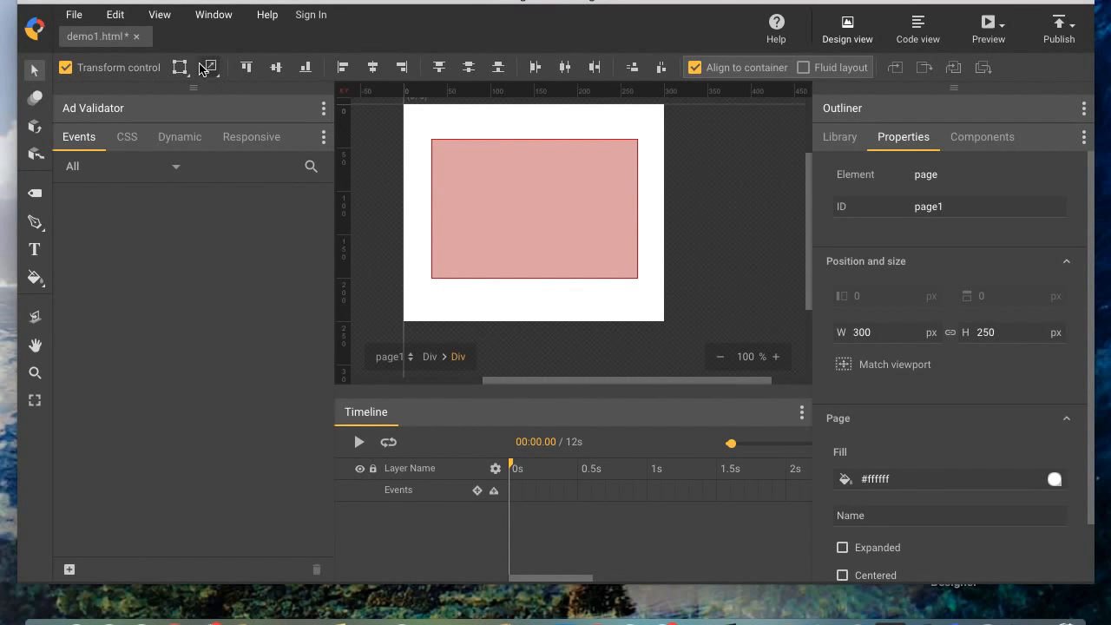
- Return to the page level and shrink the pink div to about 123 × 90 px at about 19 px left, 20 px top
{"action": "left_click", "coordinate": [471, 144]}
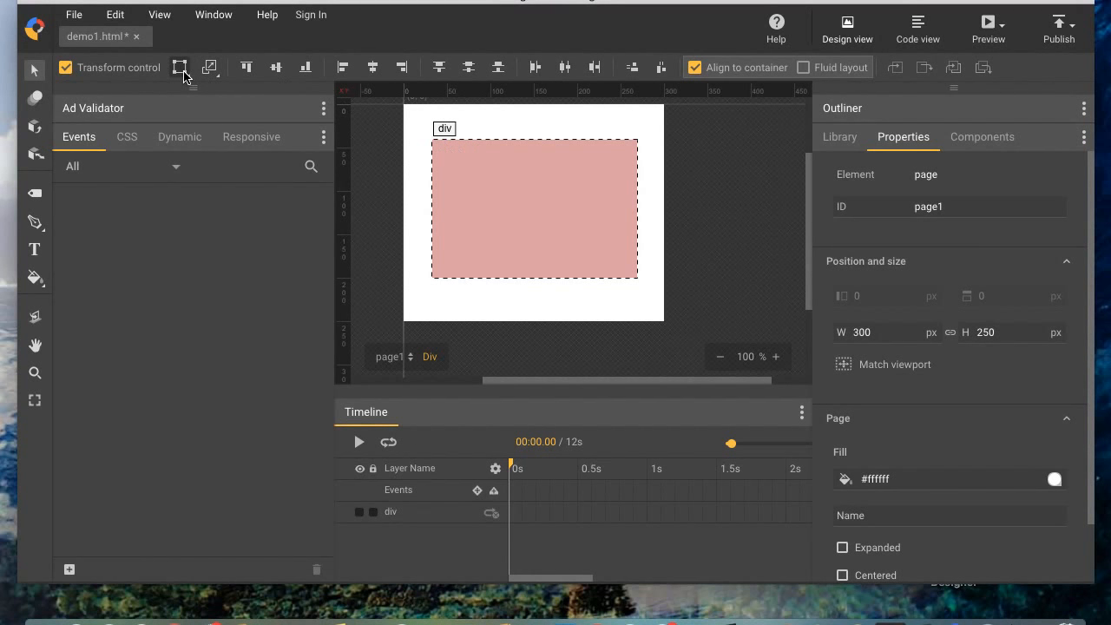
{"action": "double_click", "coordinate": [546, 221]}
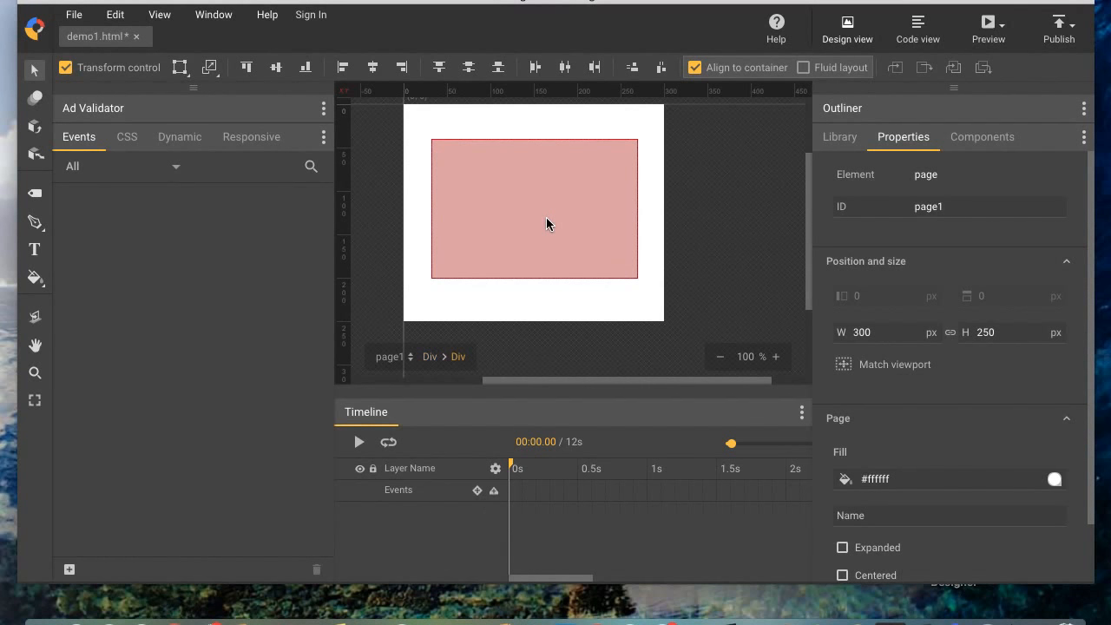
{"action": "double_click", "coordinate": [478, 174]}
{"action": "left_click", "coordinate": [441, 142]}
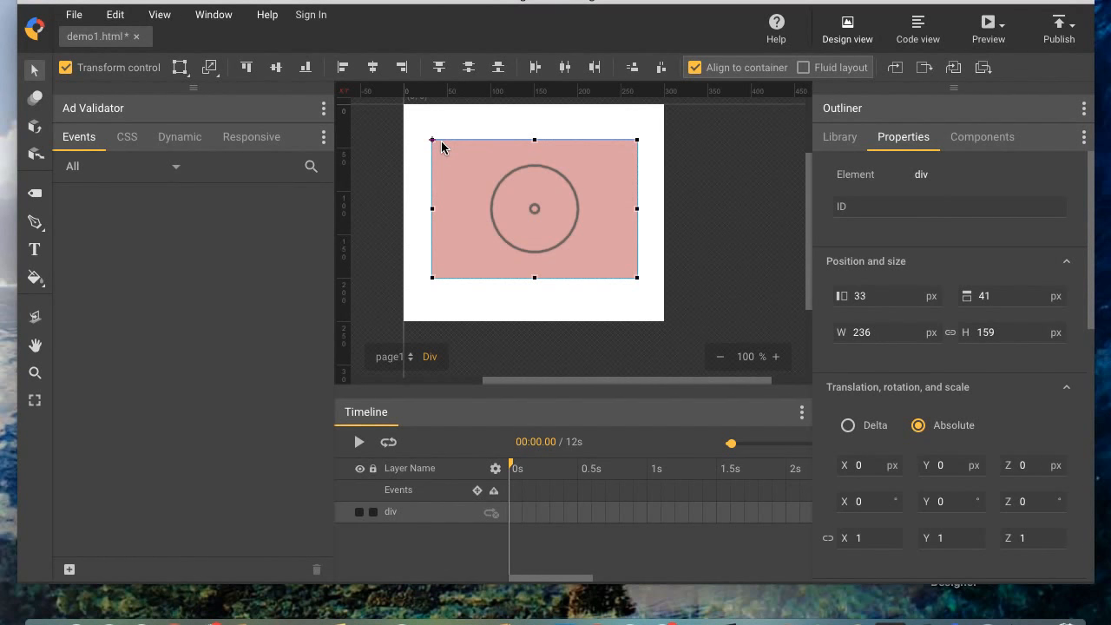
{"action": "mouse_move", "coordinate": [432, 140]}
{"action": "left_mouse_down"}
{"action": "mouse_move", "coordinate": [513, 179]}
{"action": "mouse_move", "coordinate": [532, 201]}
{"action": "mouse_move", "coordinate": [463, 165]}
{"action": "mouse_move", "coordinate": [441, 124]}
{"action": "mouse_move", "coordinate": [445, 136]}
{"action": "mouse_move", "coordinate": [430, 145]}
{"action": "left_mouse_up"}
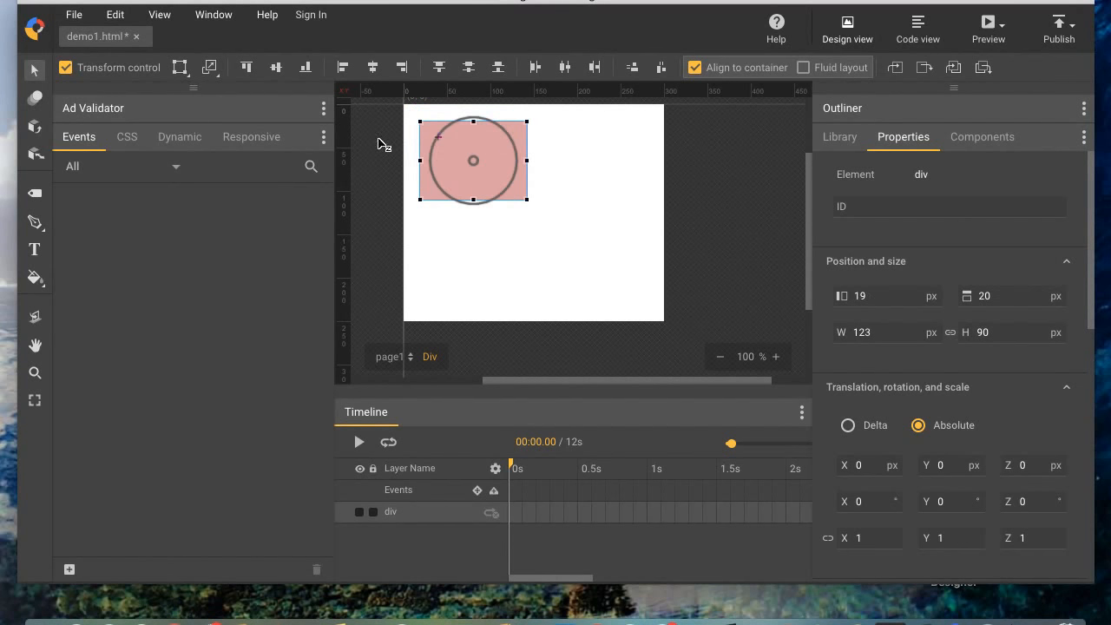
- Draw a second pink div of about 115 × 130 px at about 172 px left and 65 px top
{"action": "left_click", "coordinate": [35, 193]}
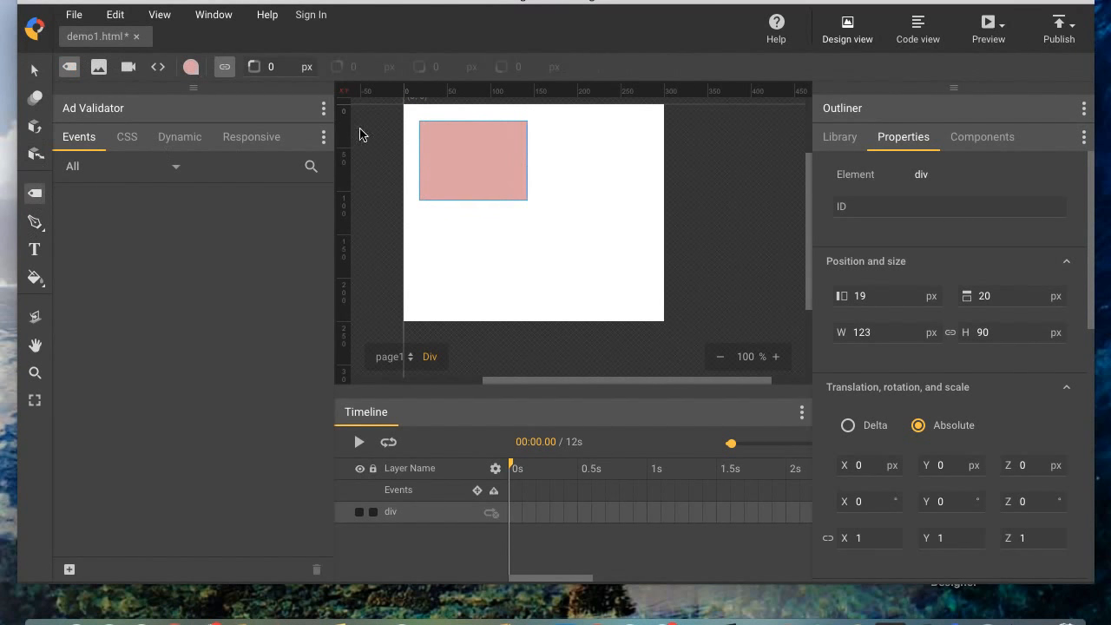
{"action": "mouse_move", "coordinate": [553, 161]}
{"action": "left_mouse_down"}
{"action": "mouse_move", "coordinate": [620, 218]}
{"action": "mouse_move", "coordinate": [654, 273]}
{"action": "left_mouse_up"}
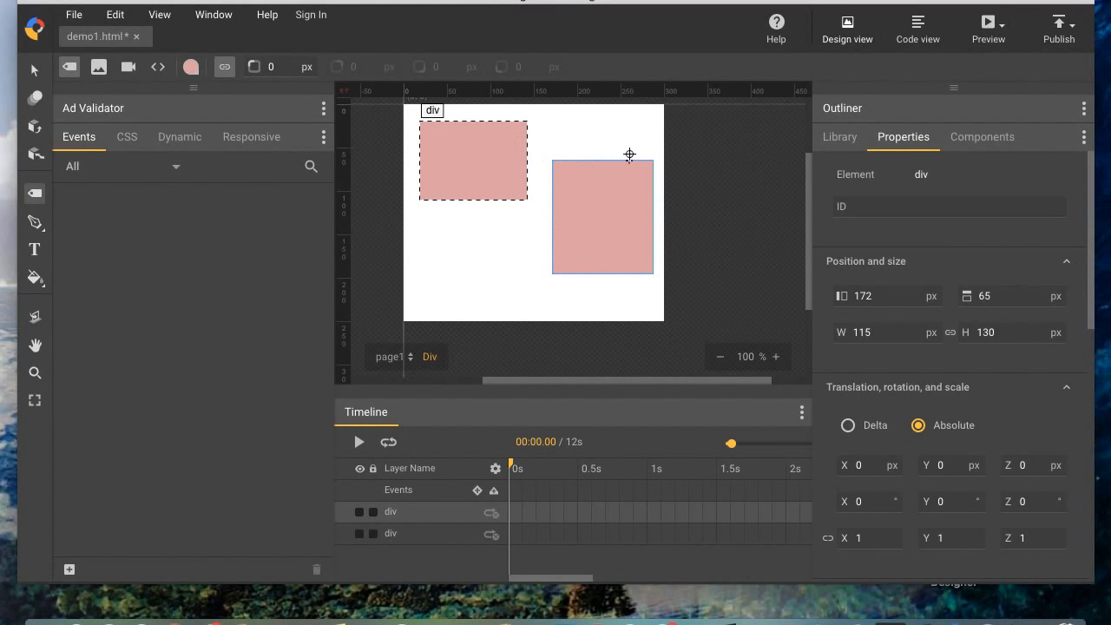
{"action": "left_click", "coordinate": [35, 69]}
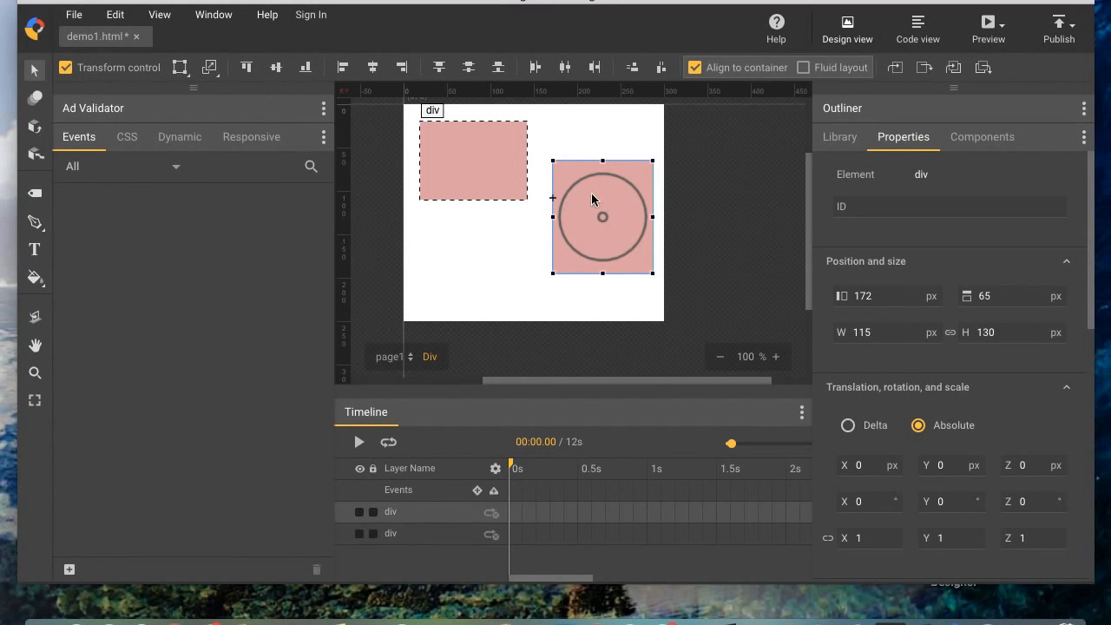
- Try rotating the second div about -15° around the Z axis, and undo the rotation
{"action": "left_click_drag", "start_coordinate": [612, 174], "coordinate": [602, 161]}
{"action": "left_click_drag", "start_coordinate": [599, 157], "coordinate": [597, 172]}
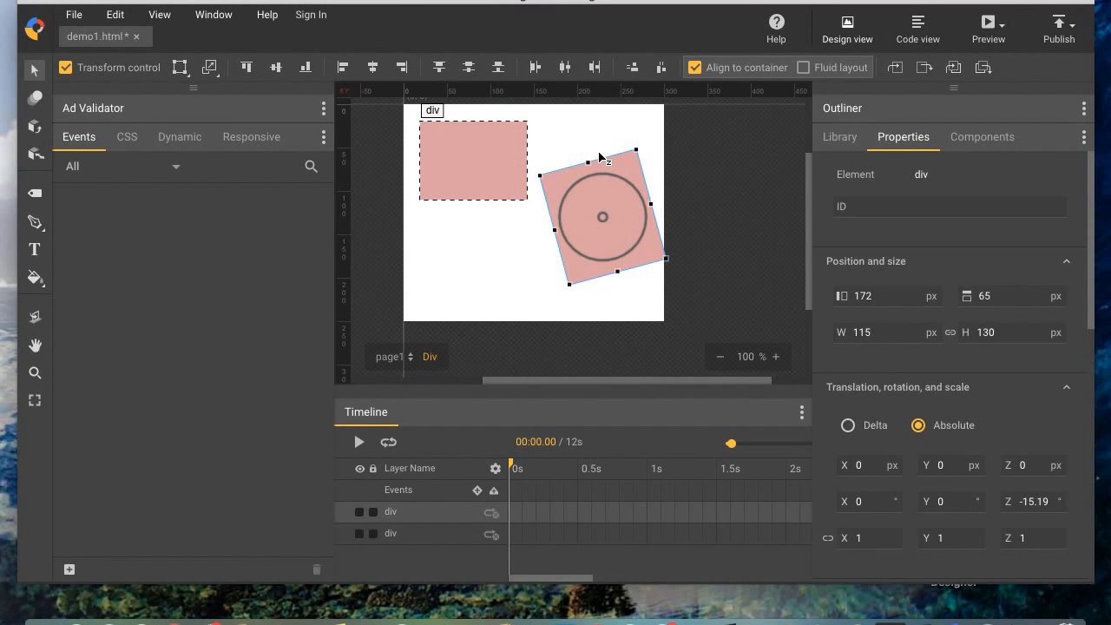
{"action": "key", "text": "ctrl+z"}
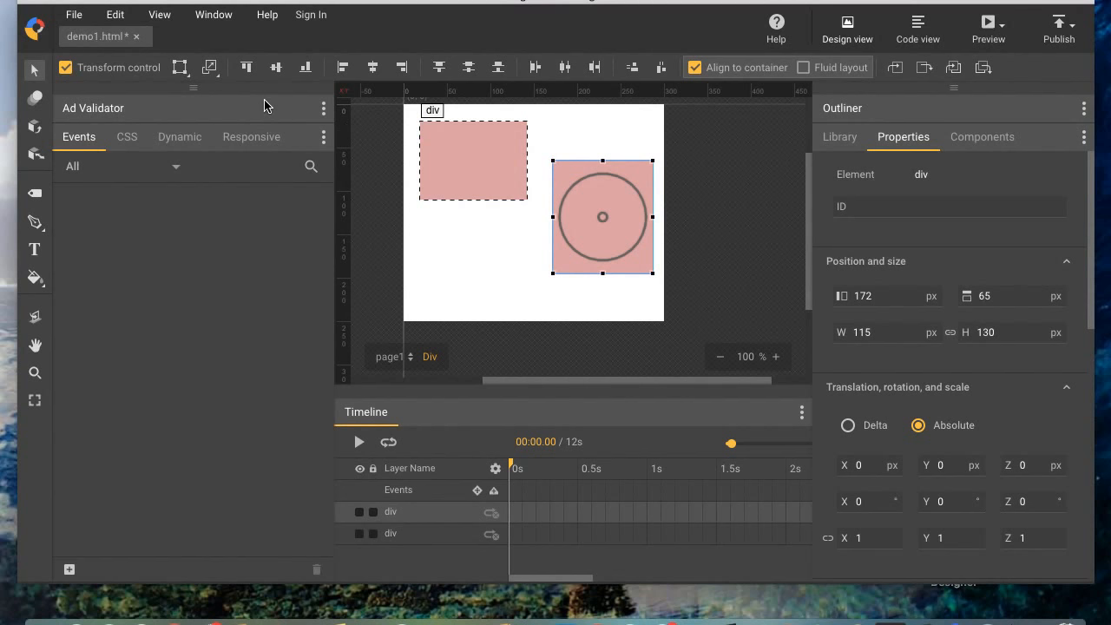
- Hide the transform controls and move the second div to about 173 px left and 65 px top
{"action": "left_click", "coordinate": [66, 68]}
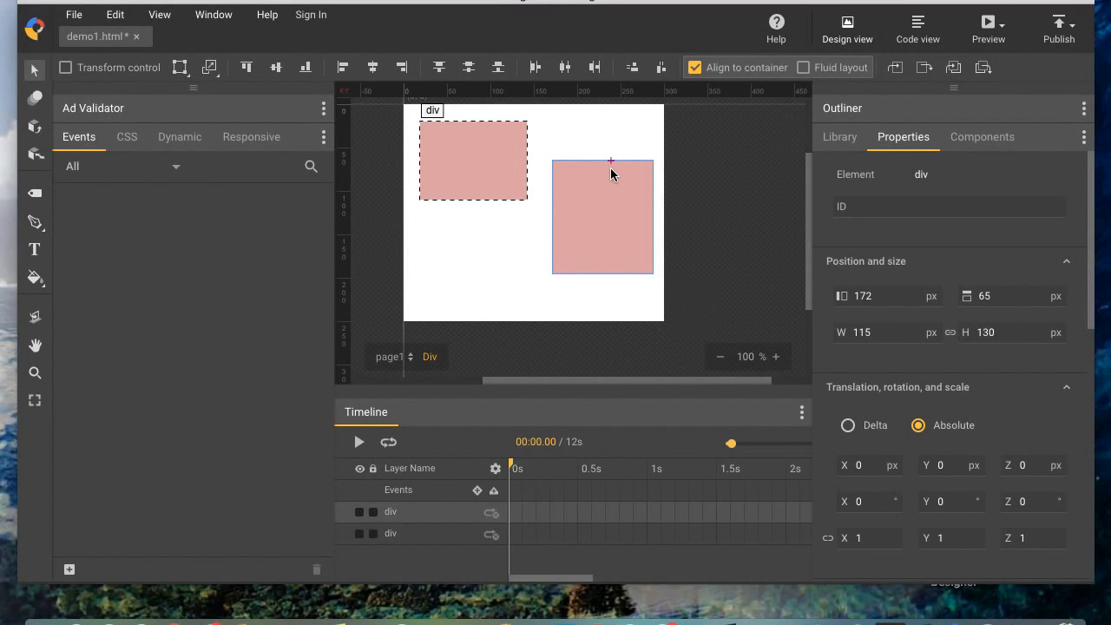
{"action": "left_click_drag", "start_coordinate": [555, 162], "coordinate": [579, 164]}
- Turn off snapping and move the second div freely to about 171 px left and 66 px top
{"action": "left_click", "coordinate": [116, 14]}
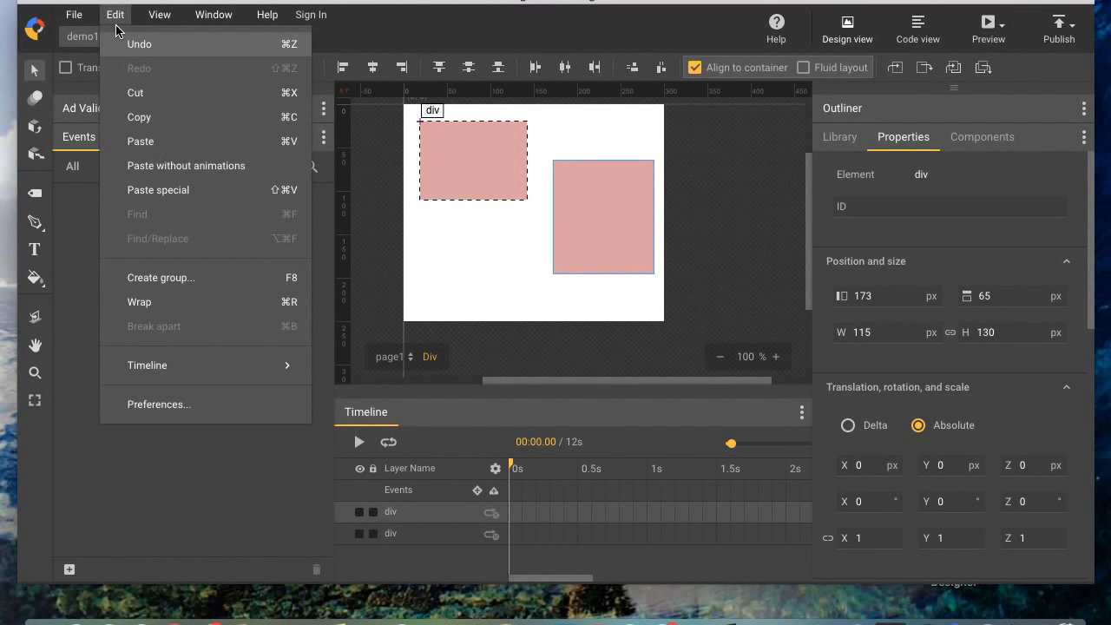
{"action": "mouse_move", "coordinate": [158, 13]}
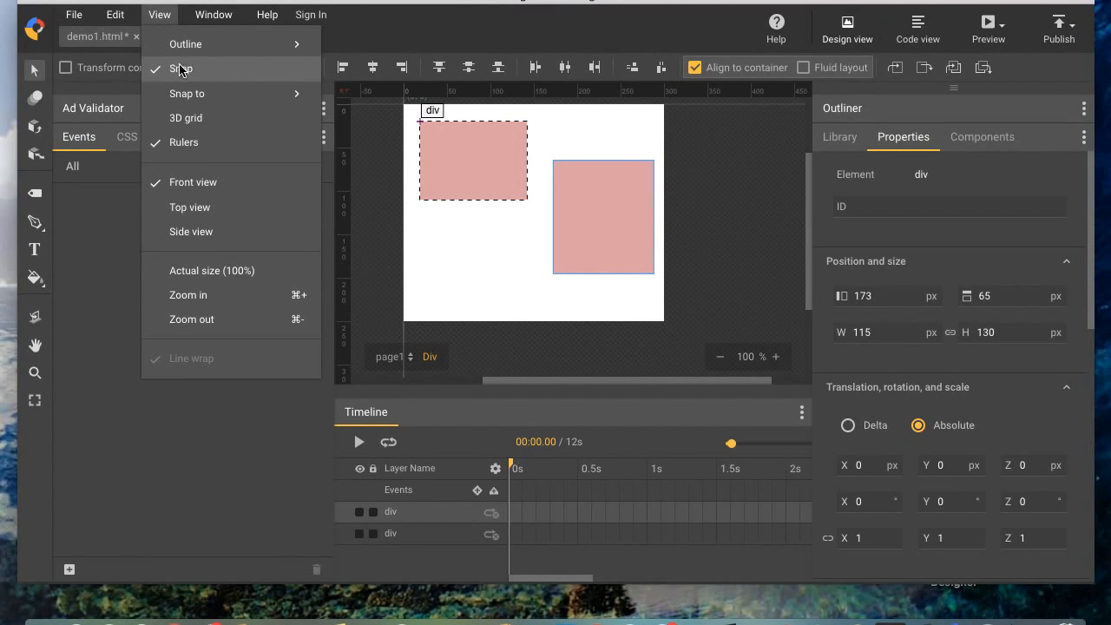
{"action": "left_click", "coordinate": [208, 71]}
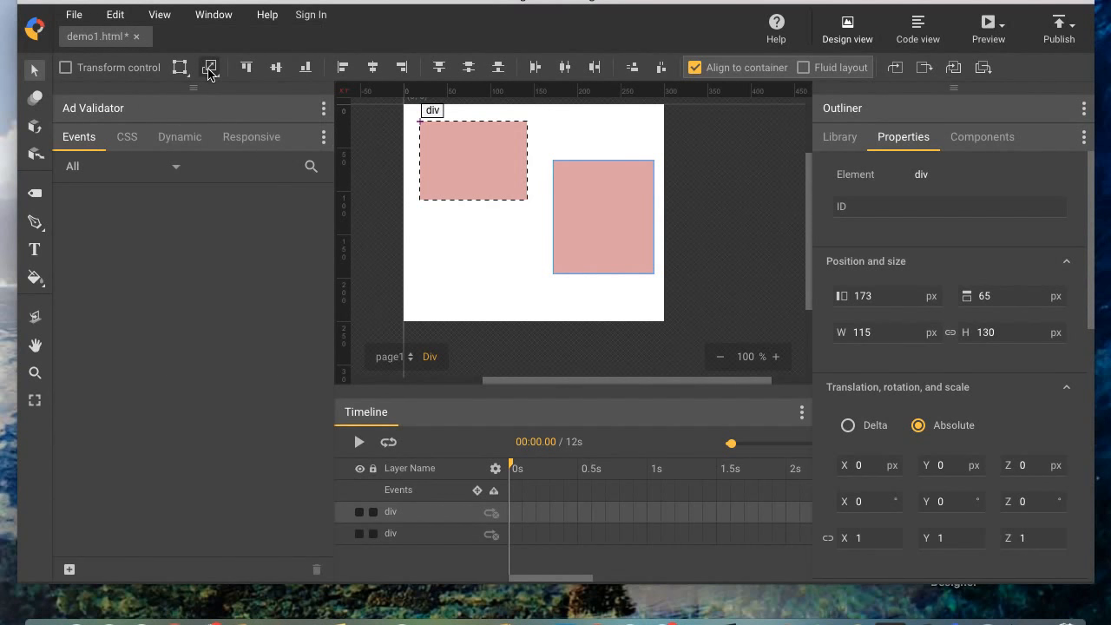
{"action": "mouse_move", "coordinate": [594, 220]}
{"action": "left_mouse_down"}
{"action": "mouse_move", "coordinate": [591, 205]}
{"action": "mouse_move", "coordinate": [601, 228]}
{"action": "mouse_move", "coordinate": [574, 228]}
{"action": "mouse_move", "coordinate": [602, 228]}
{"action": "mouse_move", "coordinate": [579, 179]}
{"action": "mouse_move", "coordinate": [601, 219]}
{"action": "left_mouse_up"}
- Turn snapping back on and snap the second div's upper-left corner to the first div's upper-right corner
{"action": "left_click", "coordinate": [159, 15]}
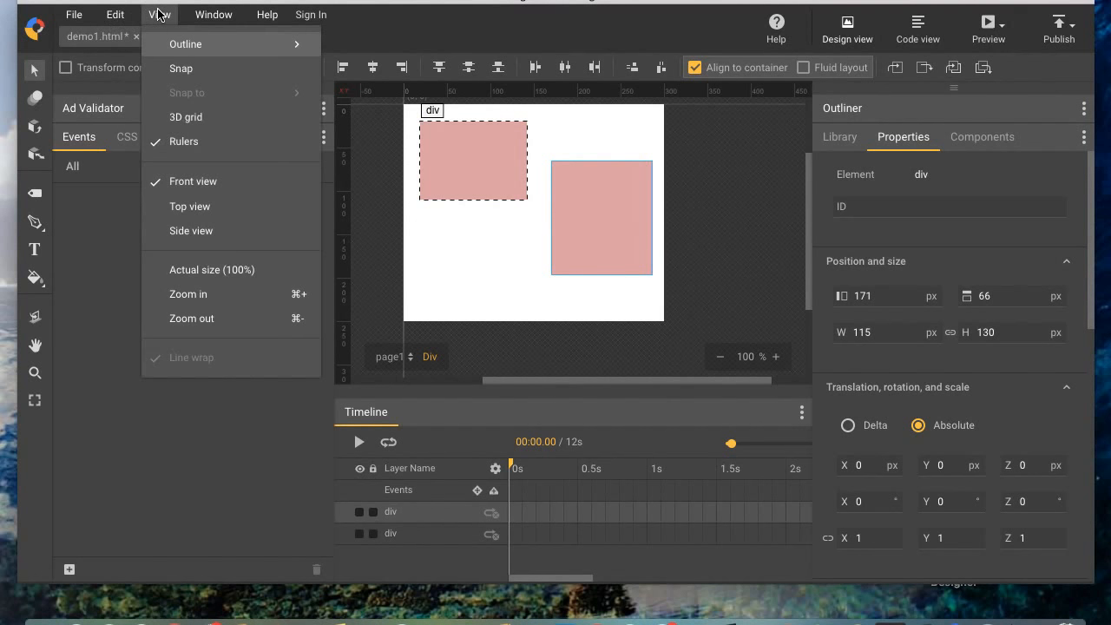
{"action": "left_click", "coordinate": [186, 117]}
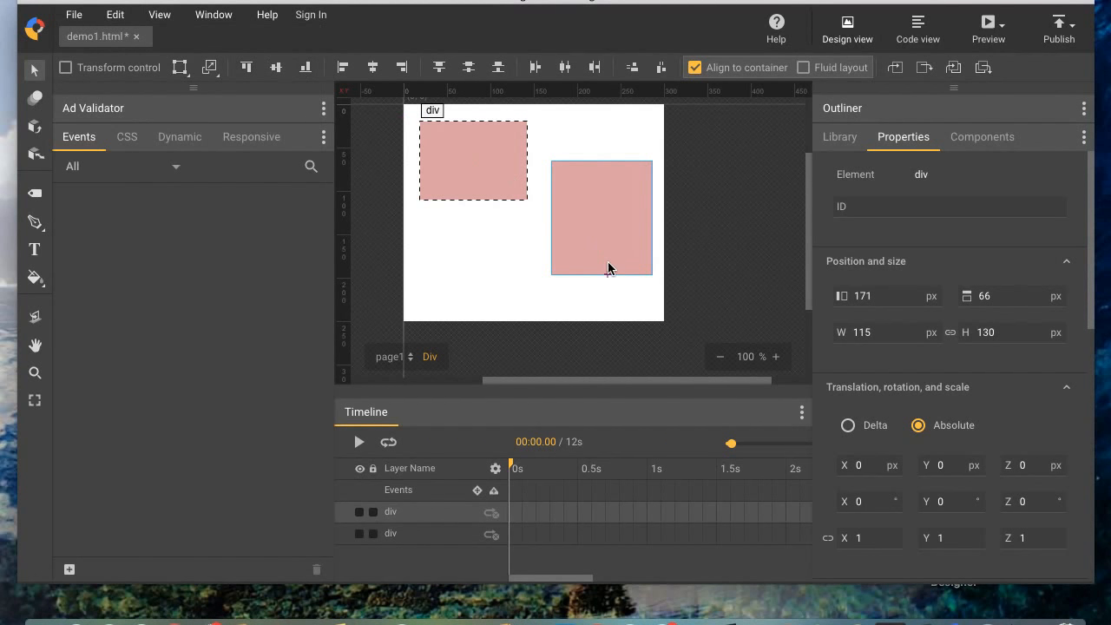
{"action": "left_click_drag", "start_coordinate": [553, 201], "coordinate": [560, 171]}
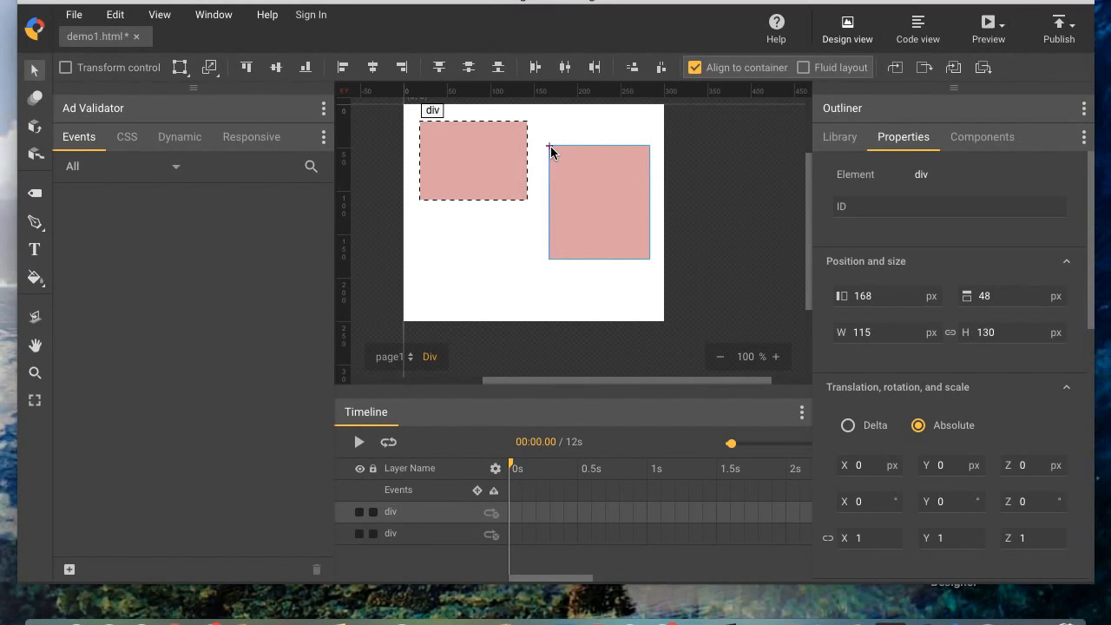
{"action": "left_click_drag", "start_coordinate": [551, 146], "coordinate": [530, 131]}
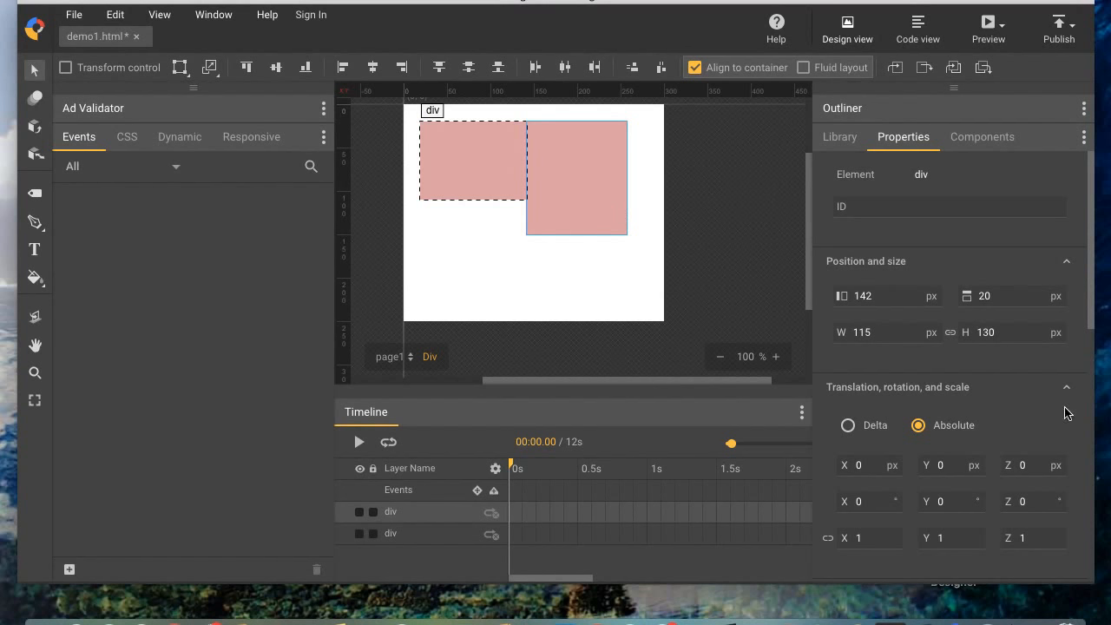
- Set the second div's left position to 200 px
{"action": "left_click", "coordinate": [881, 302]}
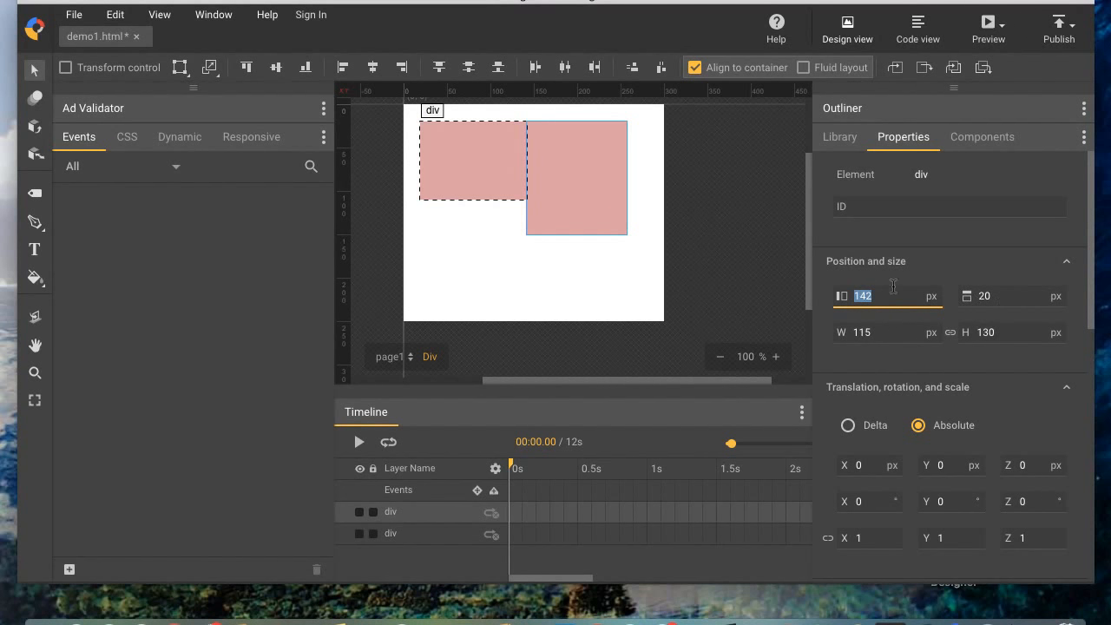
{"action": "type", "text": "200"}
{"action": "key", "text": "Return"}
- Set the second div's left position to 150 px and its top position to 50 px
{"action": "left_click", "coordinate": [914, 299]}
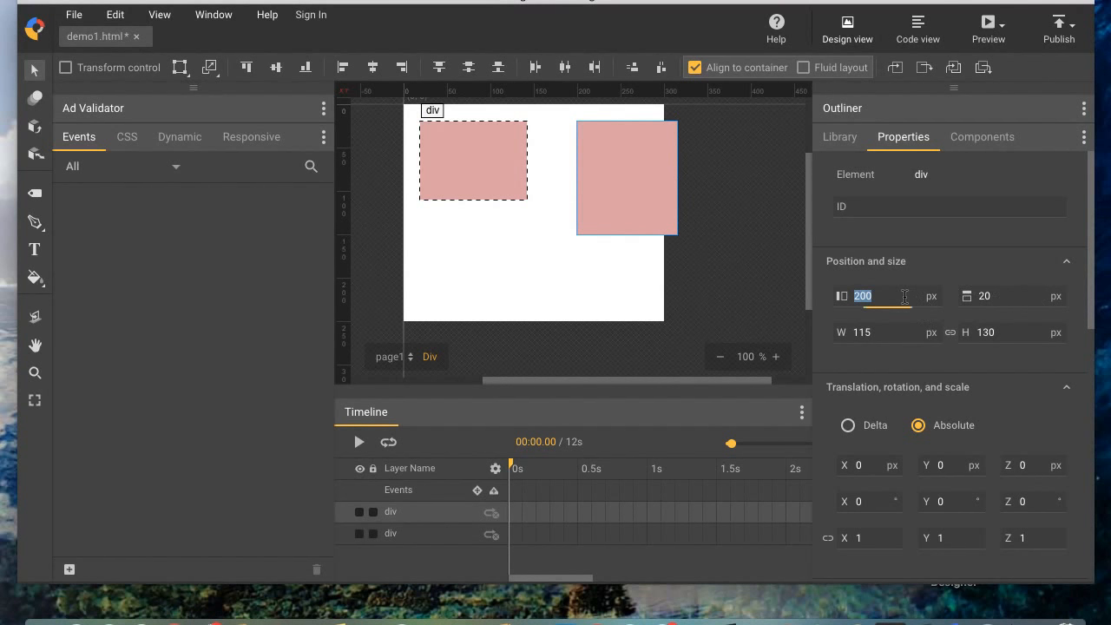
{"action": "type", "text": "150"}
{"action": "key", "text": "Return"}
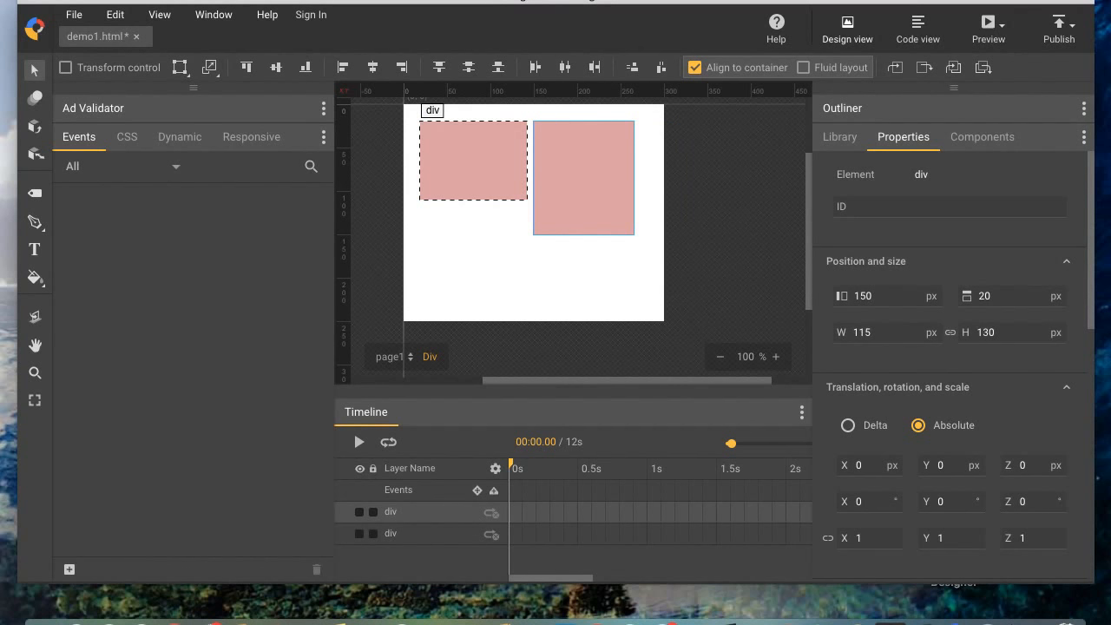
{"action": "left_click", "coordinate": [989, 295]}
{"action": "type", "text": "50"}
{"action": "key", "text": "Return"}
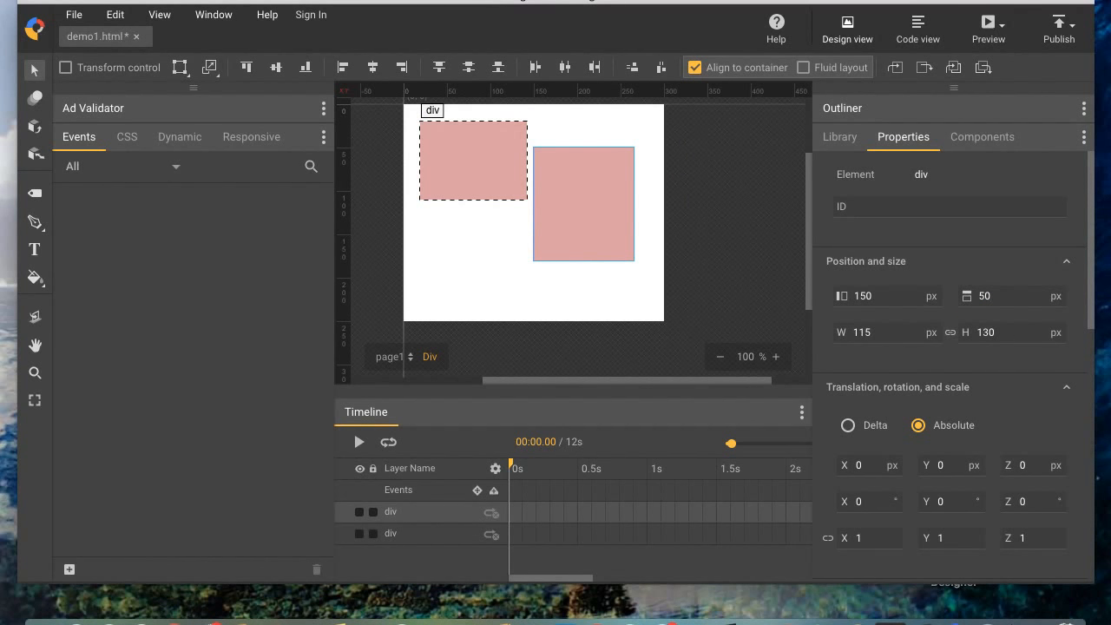